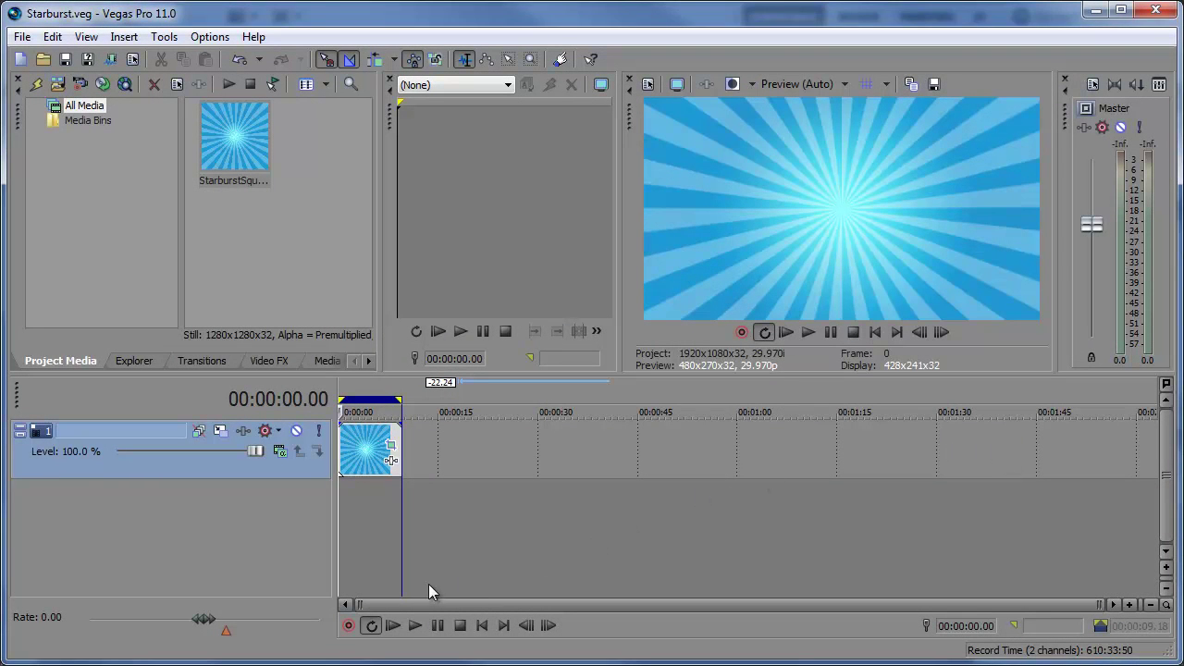
# Preview the starburst clip in Vegas, stopping playback at 00:00:03.19.
pyautogui.click(407, 626)
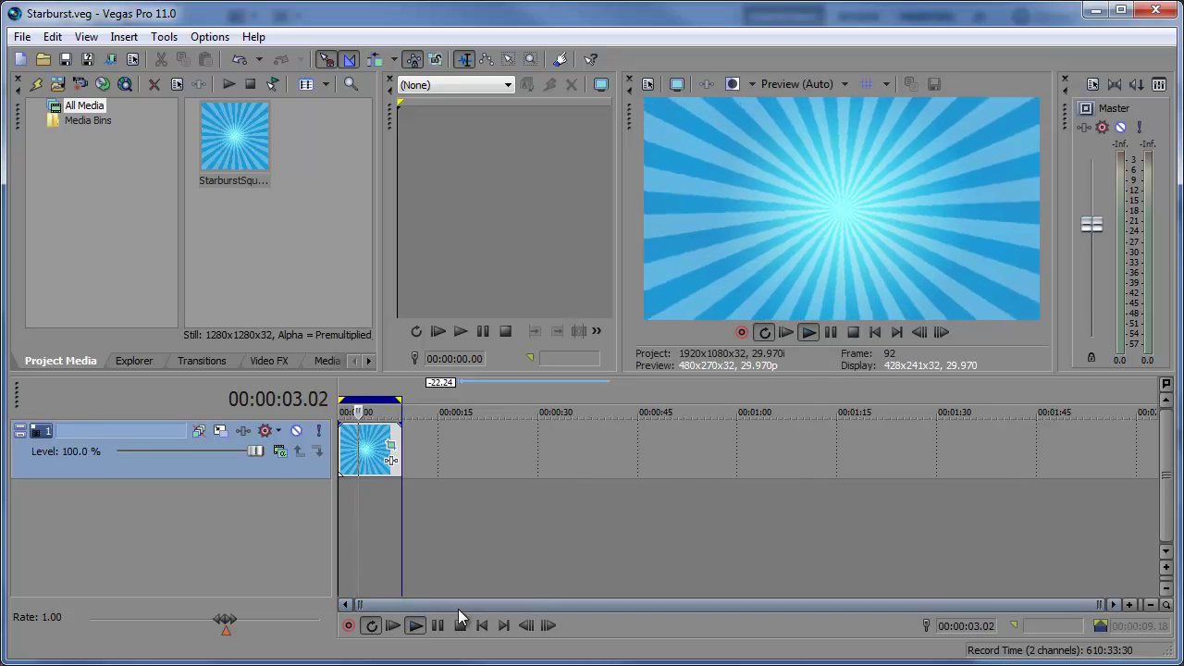
pyautogui.click(437, 625)
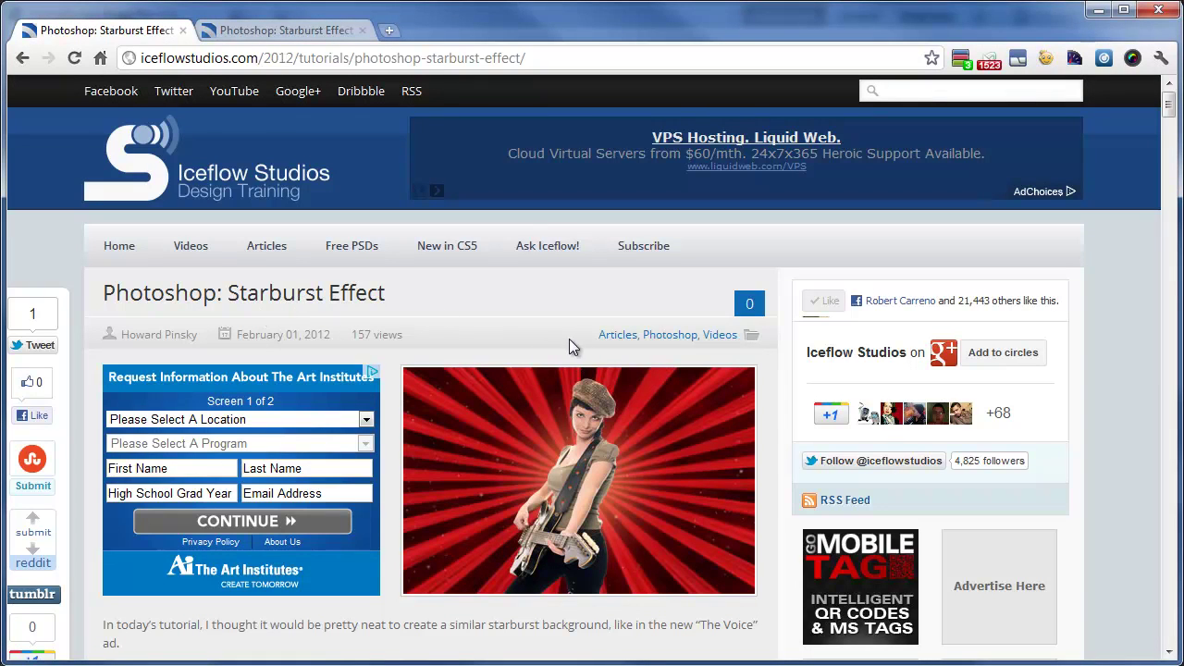
# View the finished starburst example on the tutorial's second tab, then minimize Chrome.
pyautogui.click(294, 35)
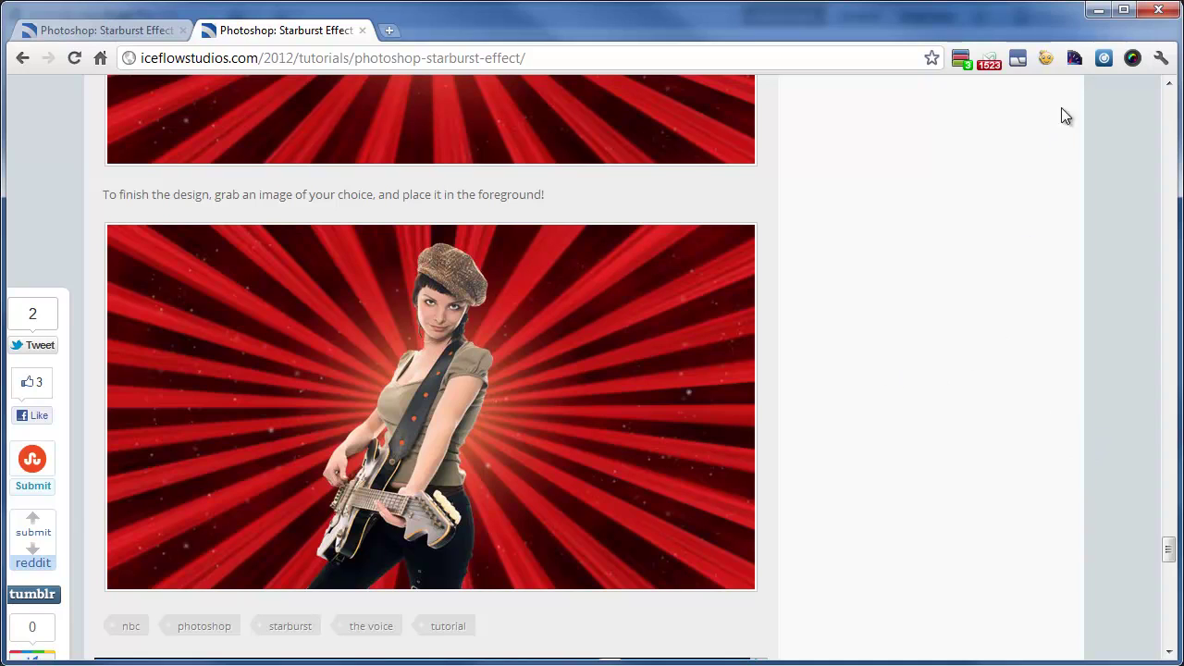
pyautogui.click(1097, 17)
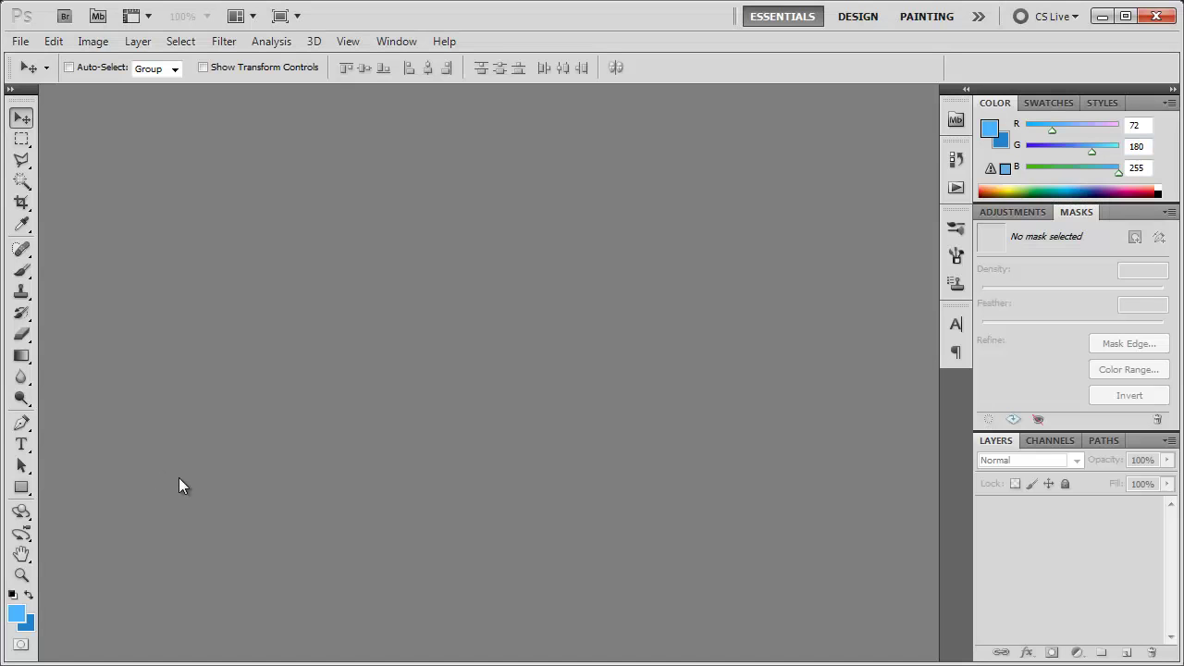
# Set up a new document named StarburstVid at 1280 × 1280 px, 72 ppi, white background.
pyautogui.click(20, 41)
pyautogui.click(35, 60)
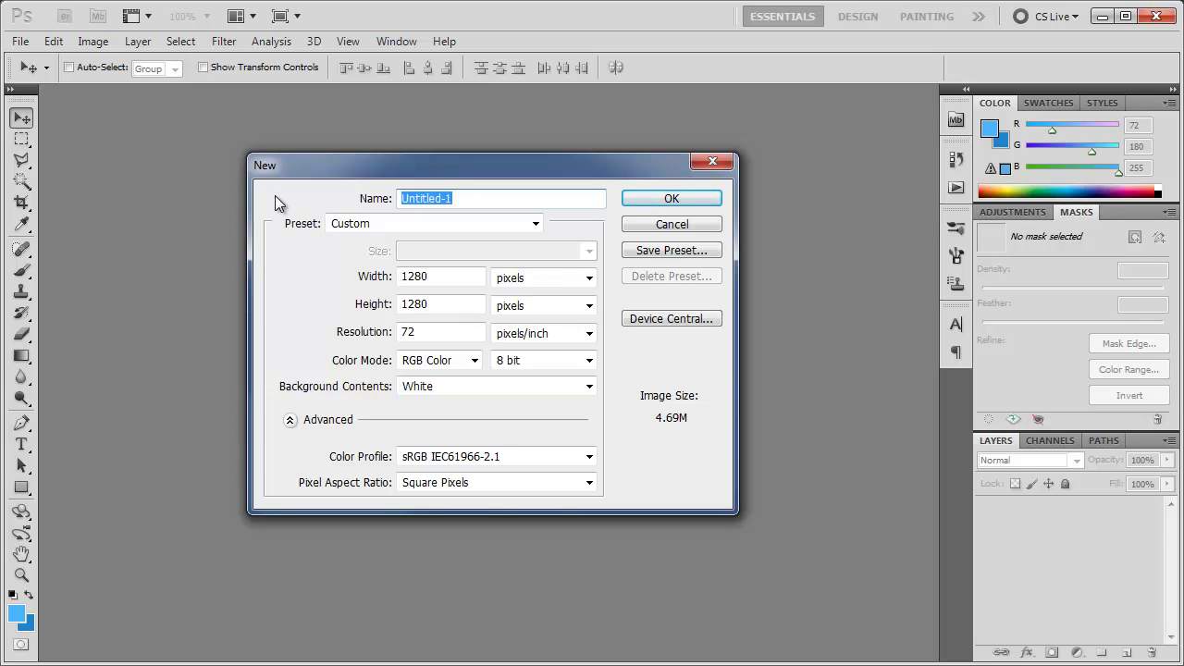
pyautogui.write('Starburst')
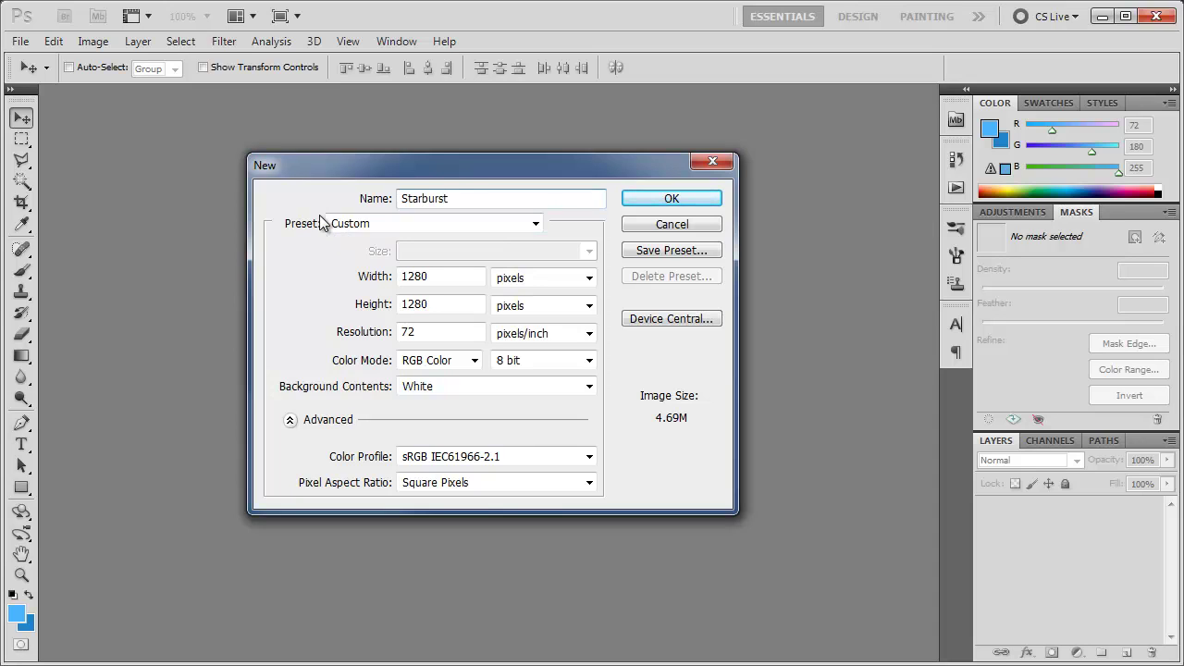
pyautogui.write('Vid')
pyautogui.press('Tab')
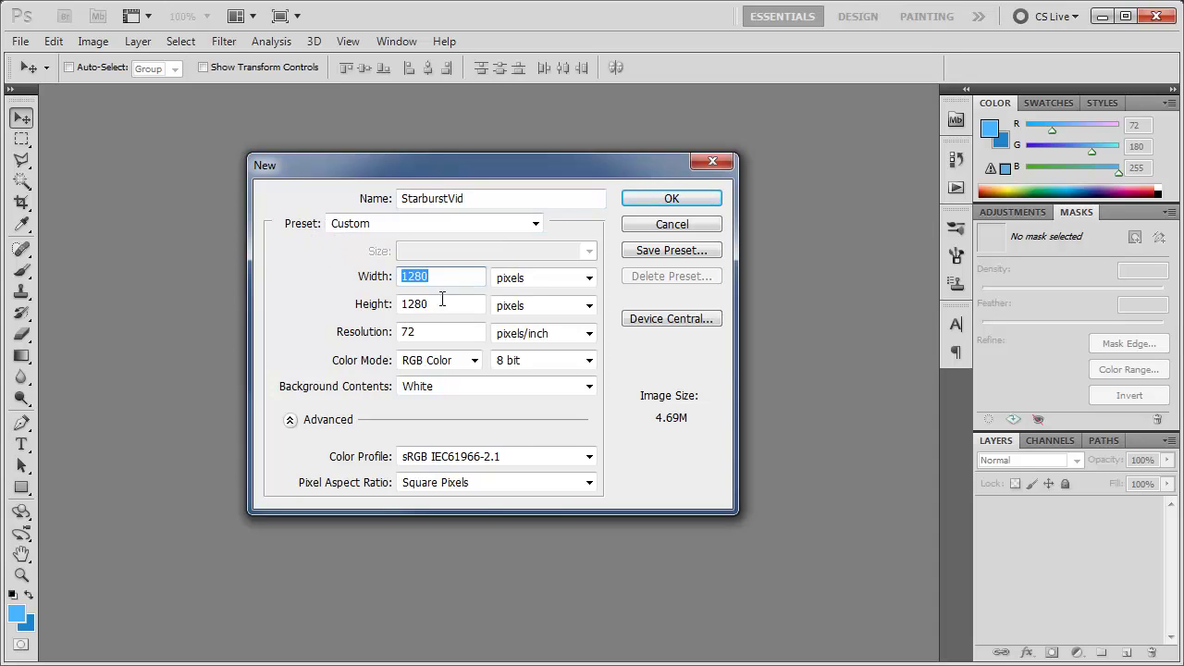
# Create the StarburstVid document, rename its layer Starburst, and fill it with a top-to-bottom blue gradient.
pyautogui.click(673, 204)
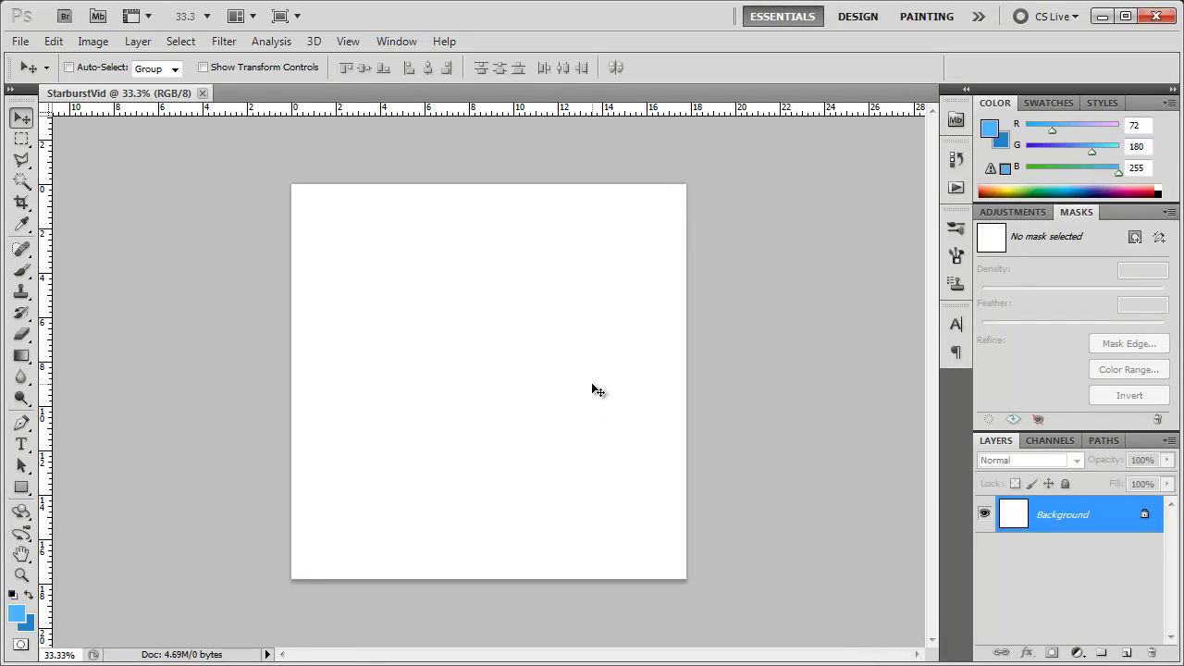
pyautogui.hotkey('ctrl', '0')
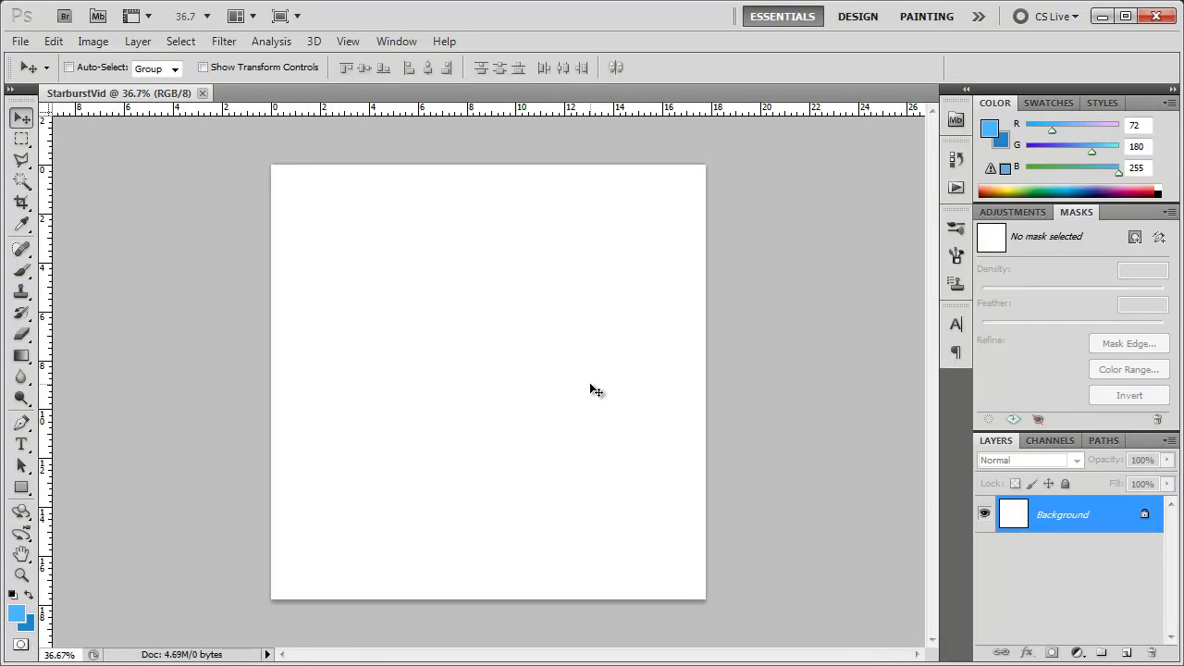
pyautogui.doubleClick(1078, 532)
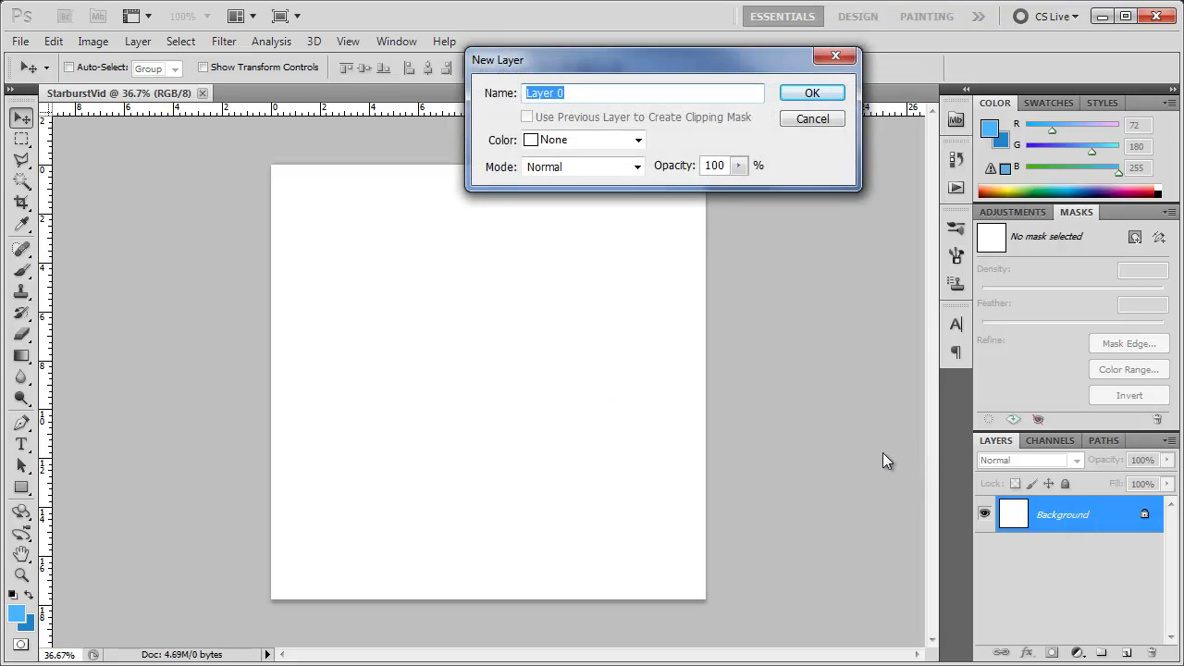
pyautogui.write('Starburst')
pyautogui.press('Return')
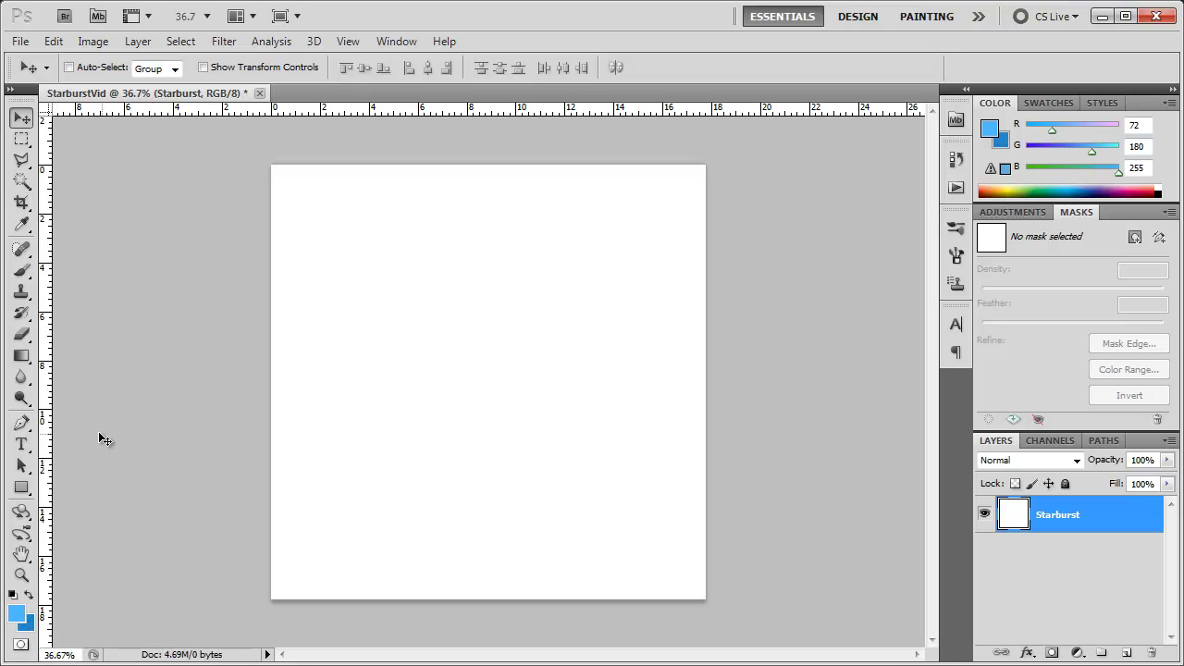
pyautogui.click(21, 355)
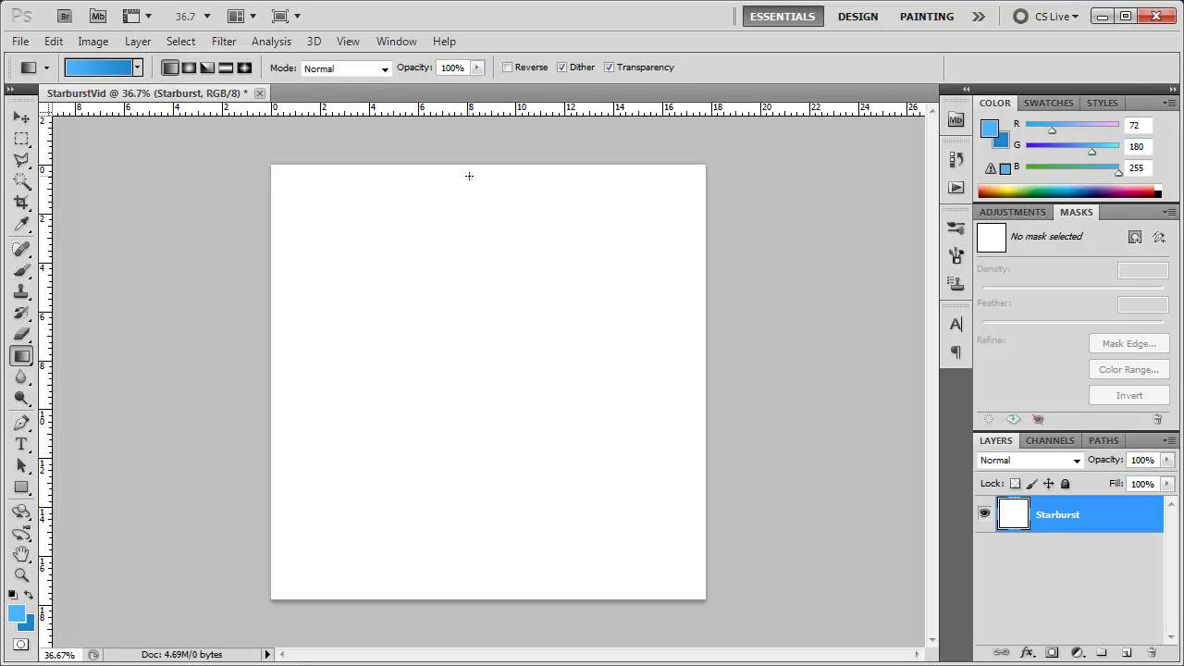
pyautogui.moveTo(472, 172); pyautogui.dragTo(490, 586)
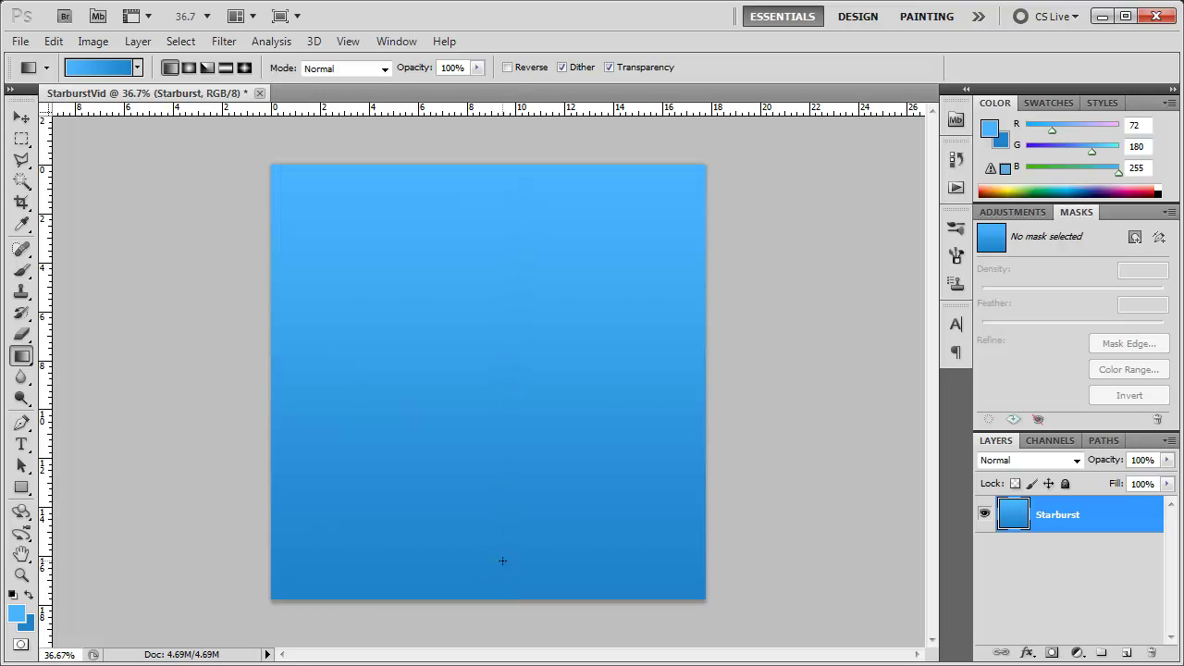
# Apply a Wave filter (400 generators, wavelength 24–25, amplitude 5–345, sine) to the Starburst layer.
pyautogui.press('v')
pyautogui.click(224, 42)
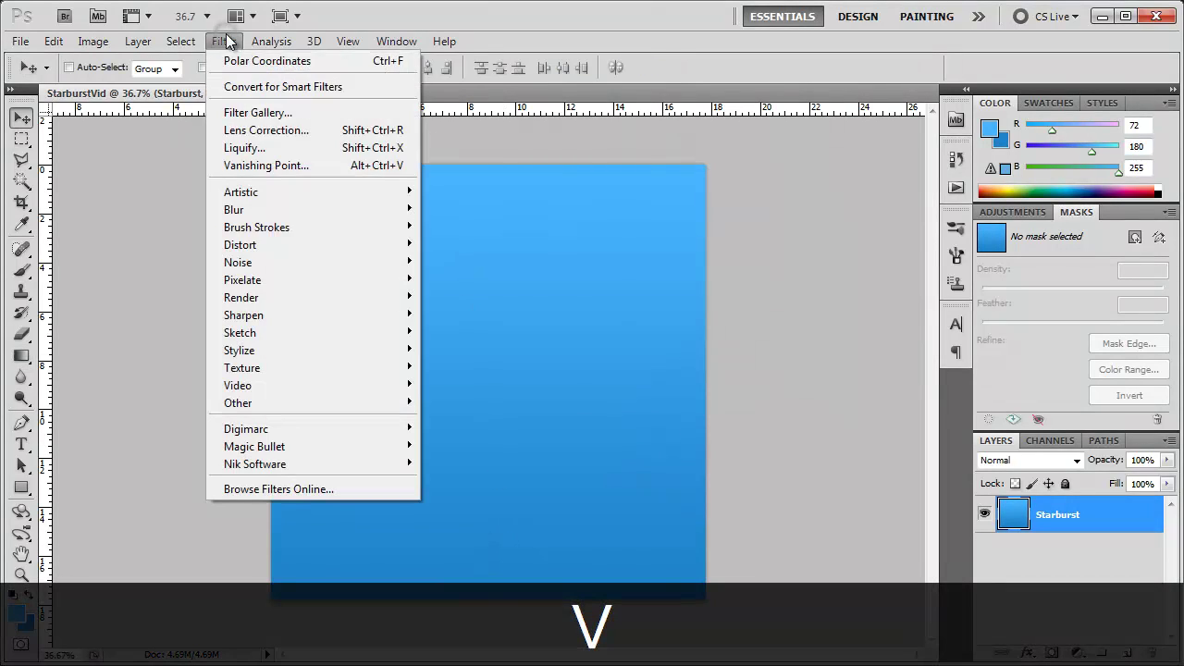
pyautogui.moveTo(236, 245)
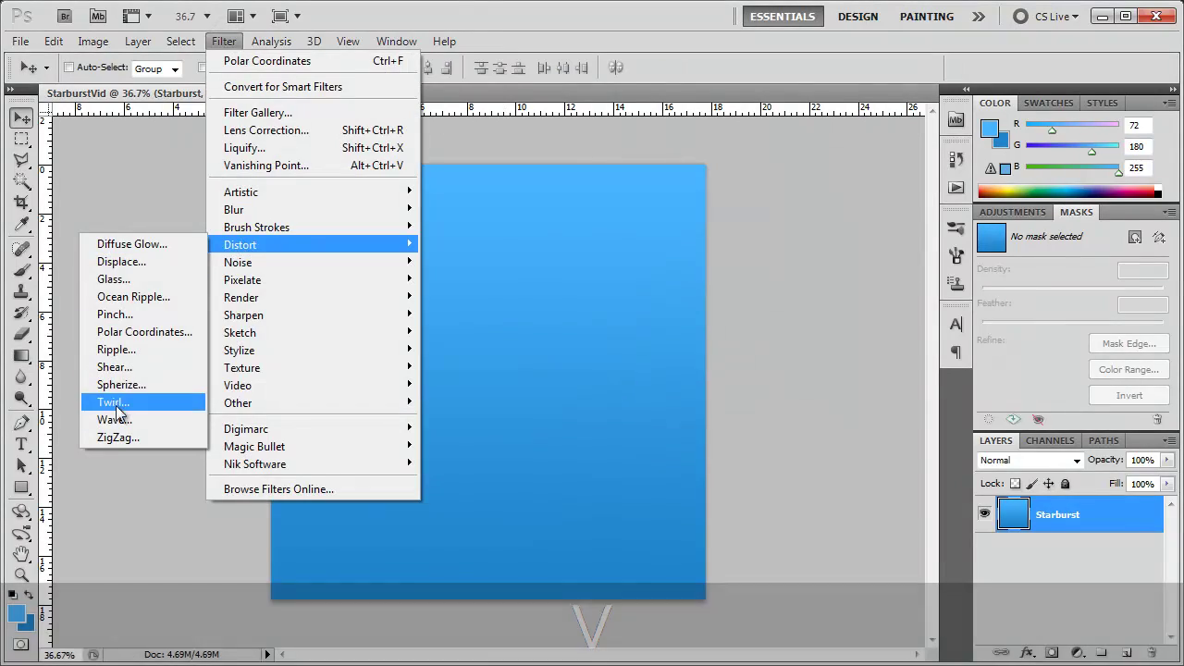
pyautogui.click(114, 419)
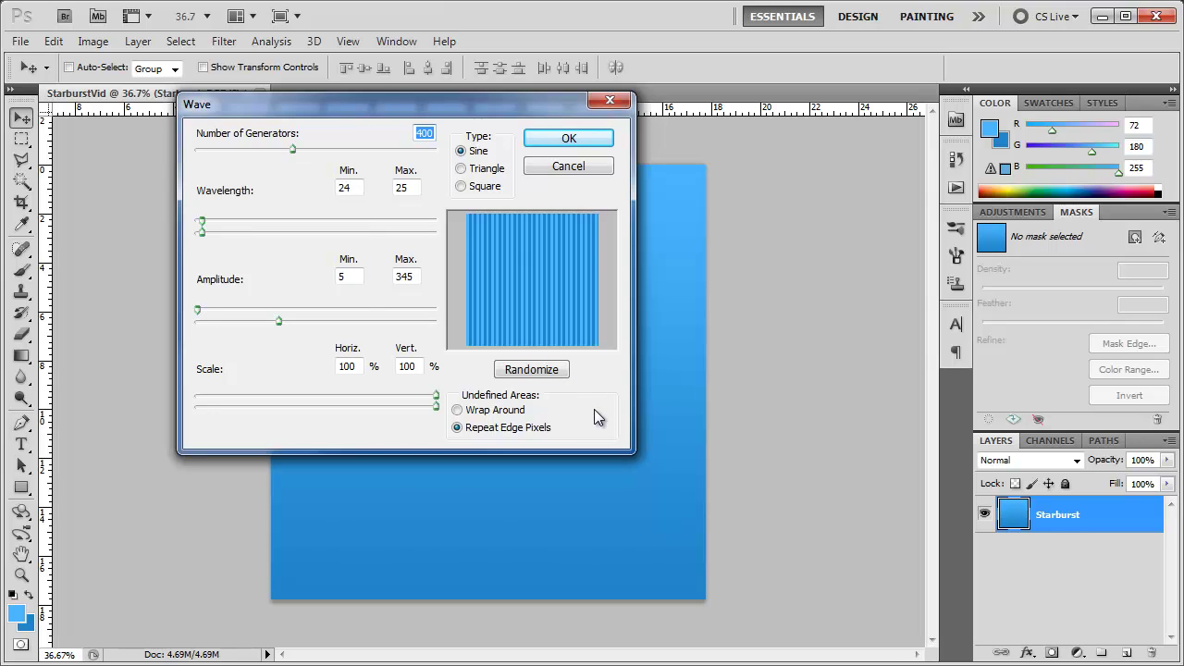
pyautogui.click(568, 143)
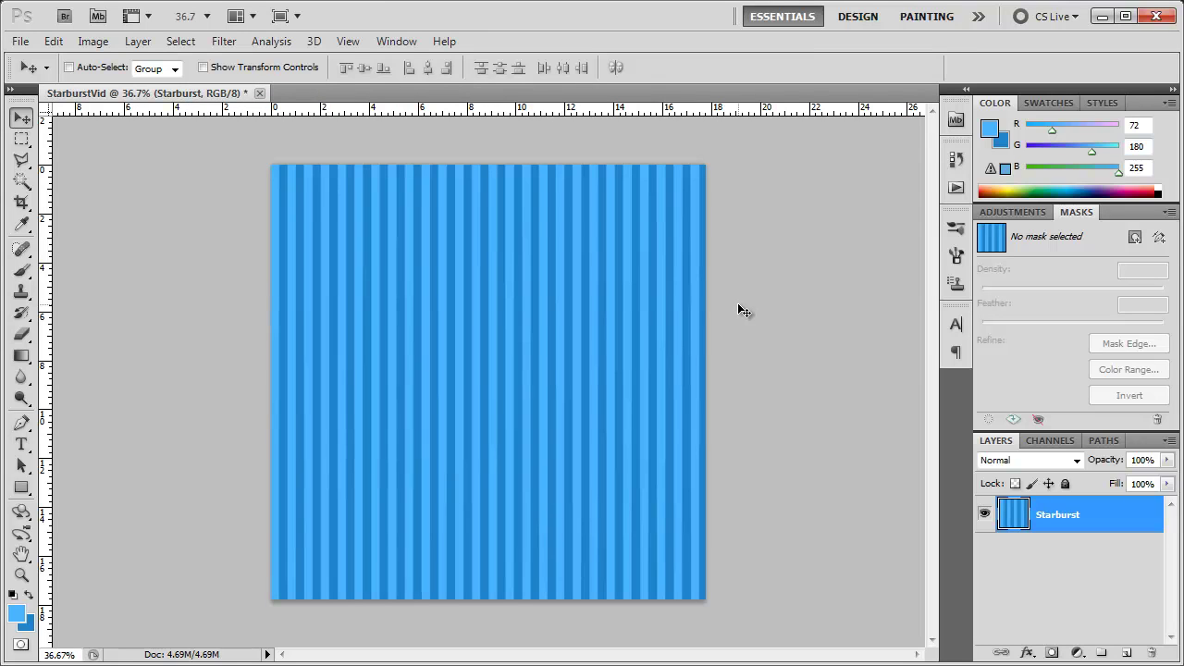
# Apply Polar Coordinates with Rectangular to Polar to bend the stripes into radiating rays.
pyautogui.click(223, 42)
pyautogui.moveTo(248, 250)
pyautogui.click(139, 331)
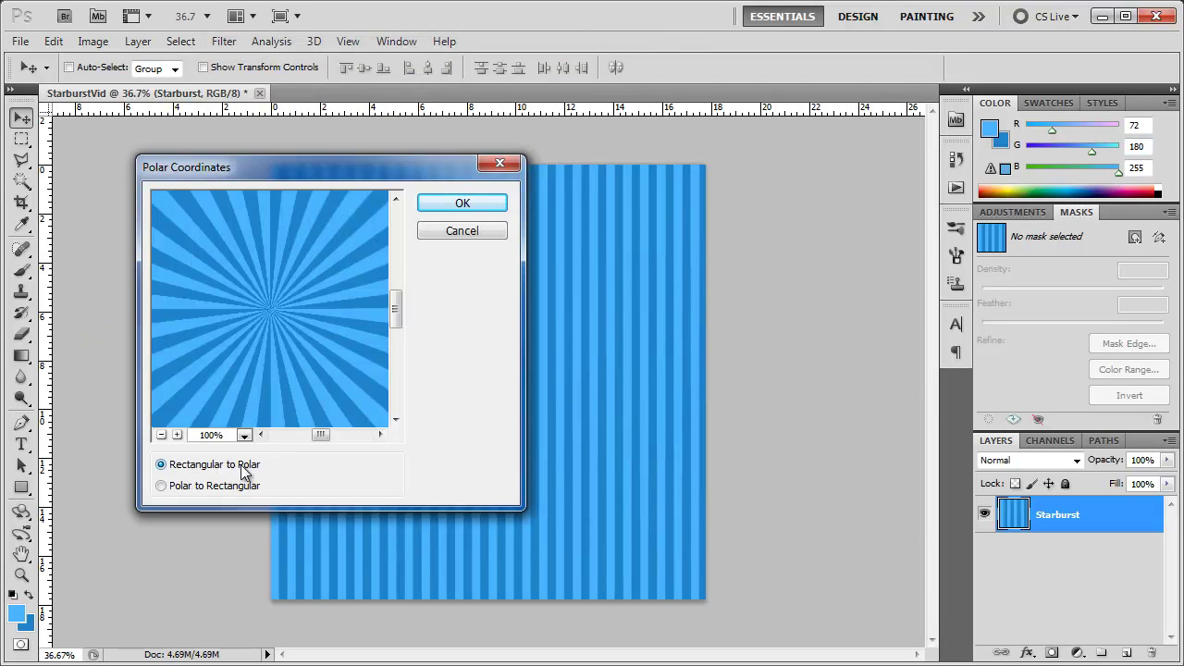
pyautogui.click(459, 205)
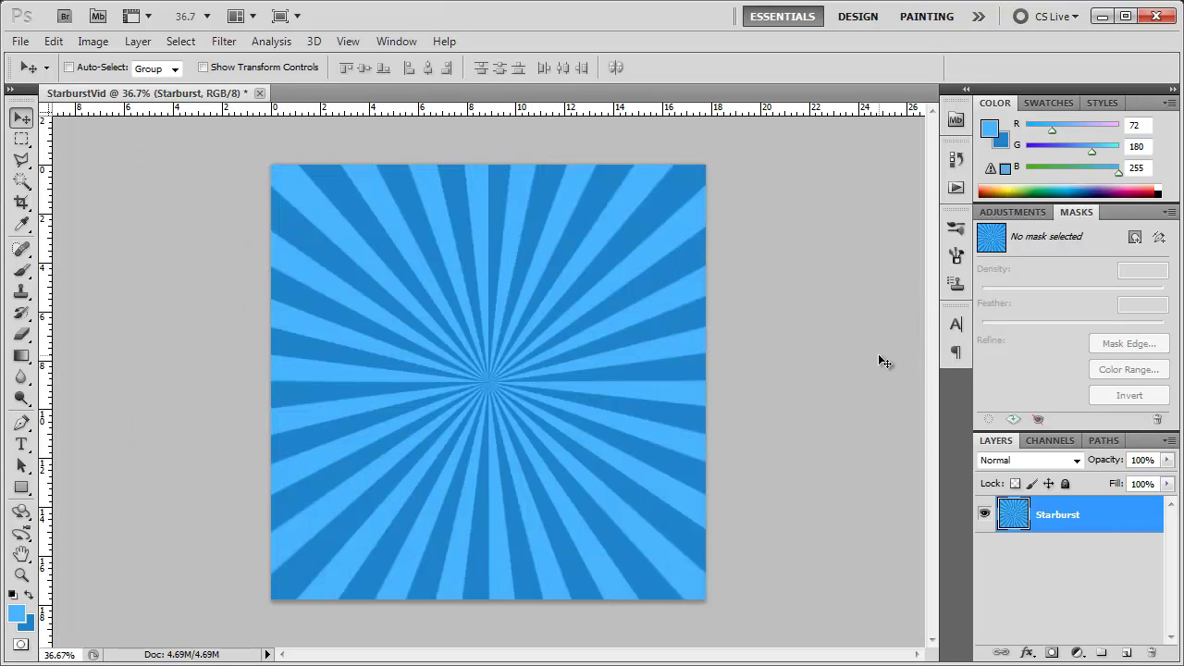
# Add Layer 1 above Starburst, pick lighter blue colours, and draw a radial gradient from the centre.
pyautogui.click(1125, 653)
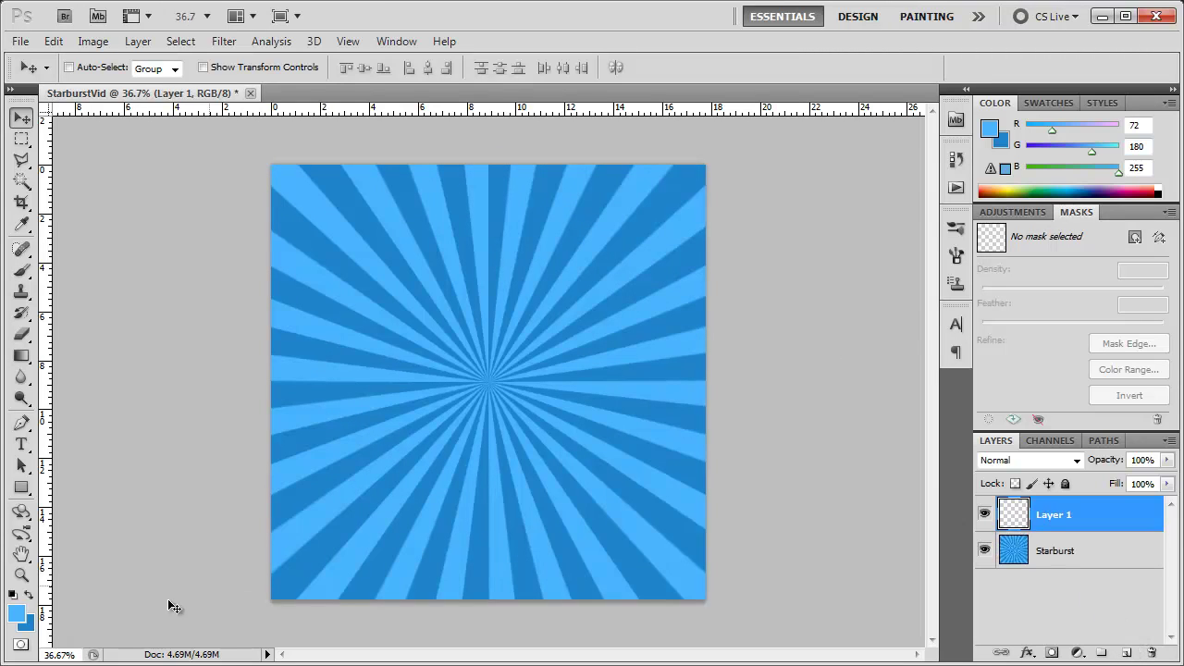
pyautogui.click(18, 614)
pyautogui.moveTo(848, 340); pyautogui.dragTo(811, 287)
pyautogui.click(1121, 290)
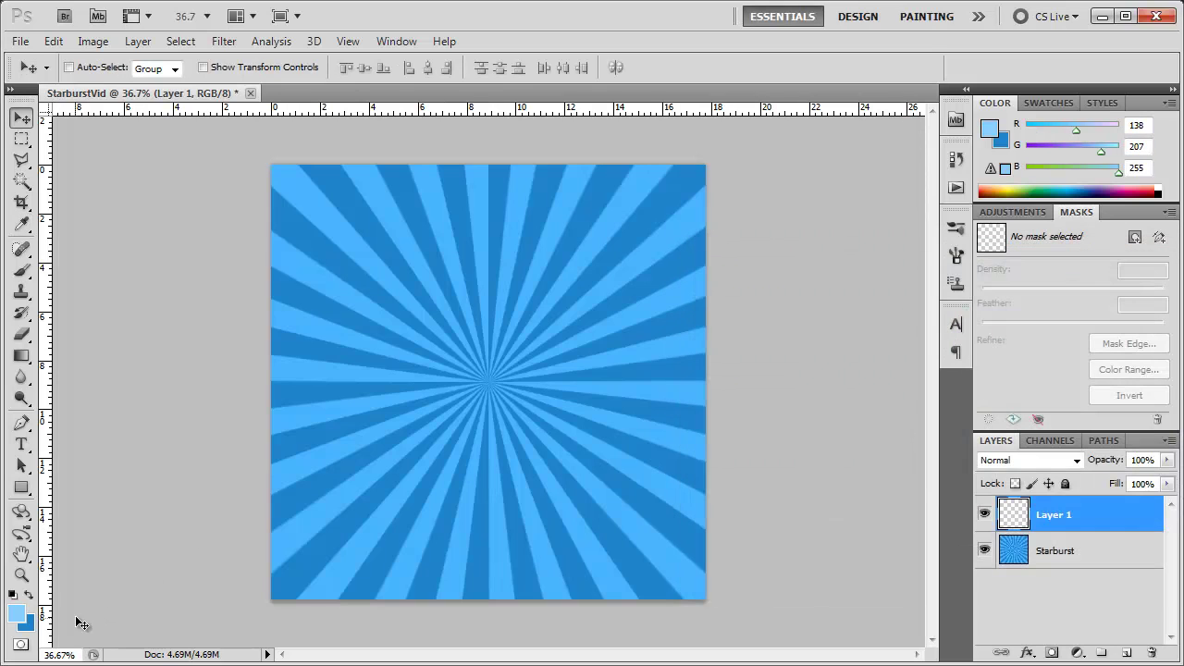
pyautogui.click(26, 624)
pyautogui.moveTo(865, 367); pyautogui.dragTo(849, 358)
pyautogui.click(1114, 289)
pyautogui.click(21, 355)
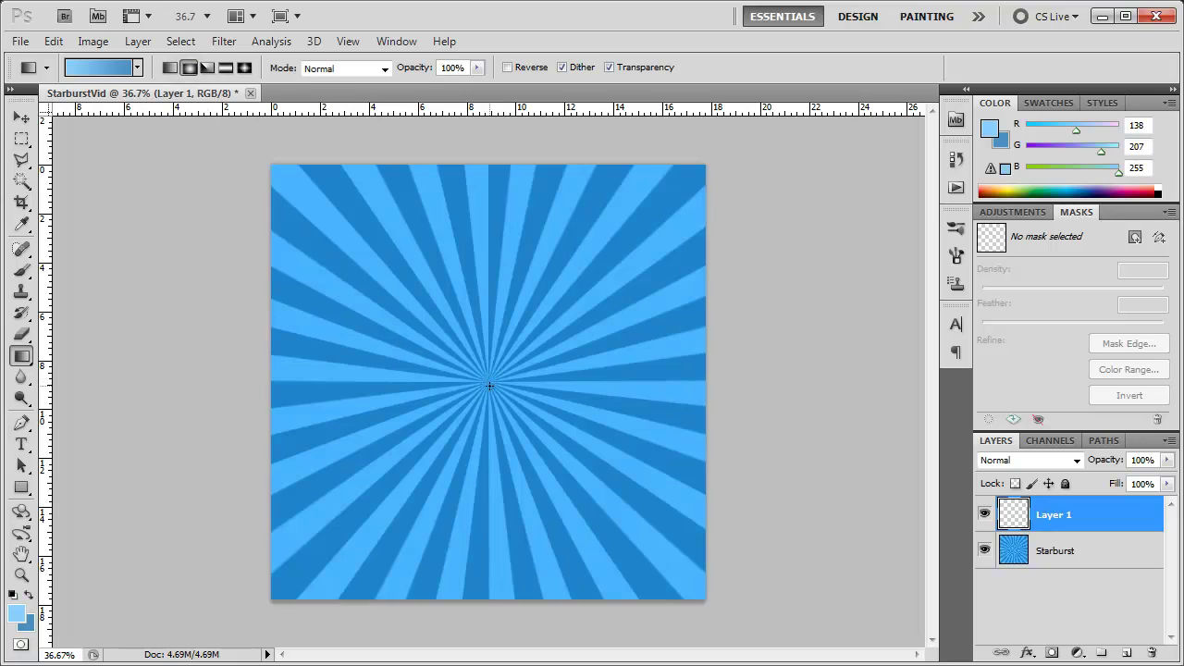
pyautogui.moveTo(490, 379); pyautogui.dragTo(494, 170)
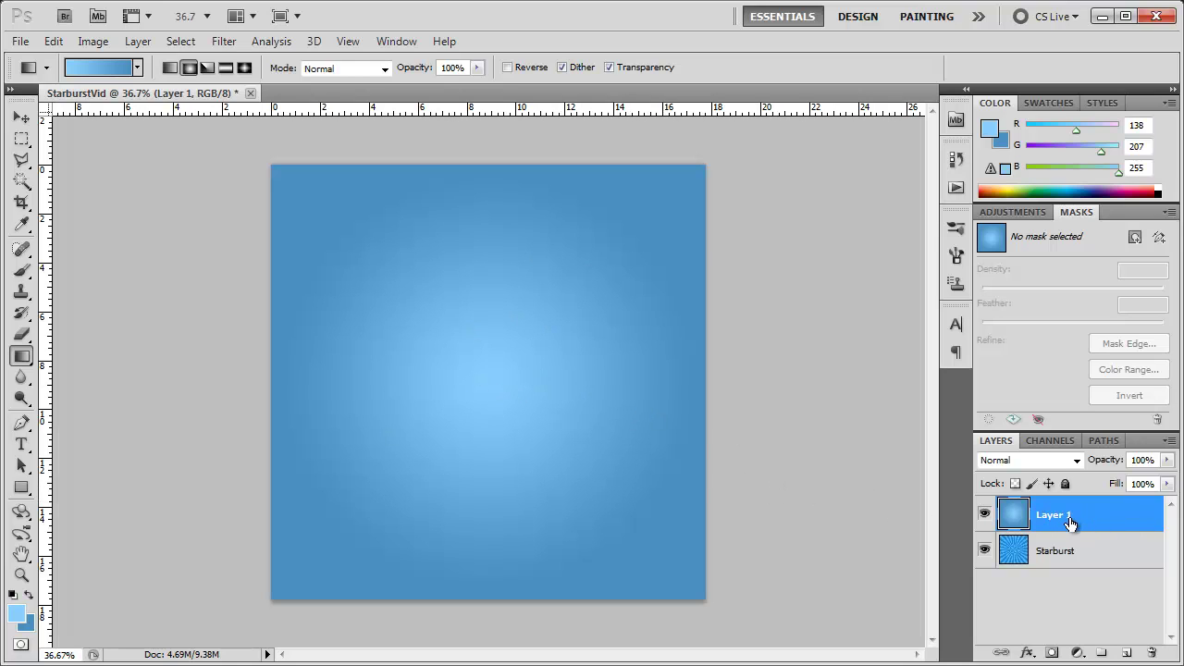
# Set Layer 1's blend mode to Linear Dodge (Add) and give it a layer mask.
pyautogui.click(1024, 461)
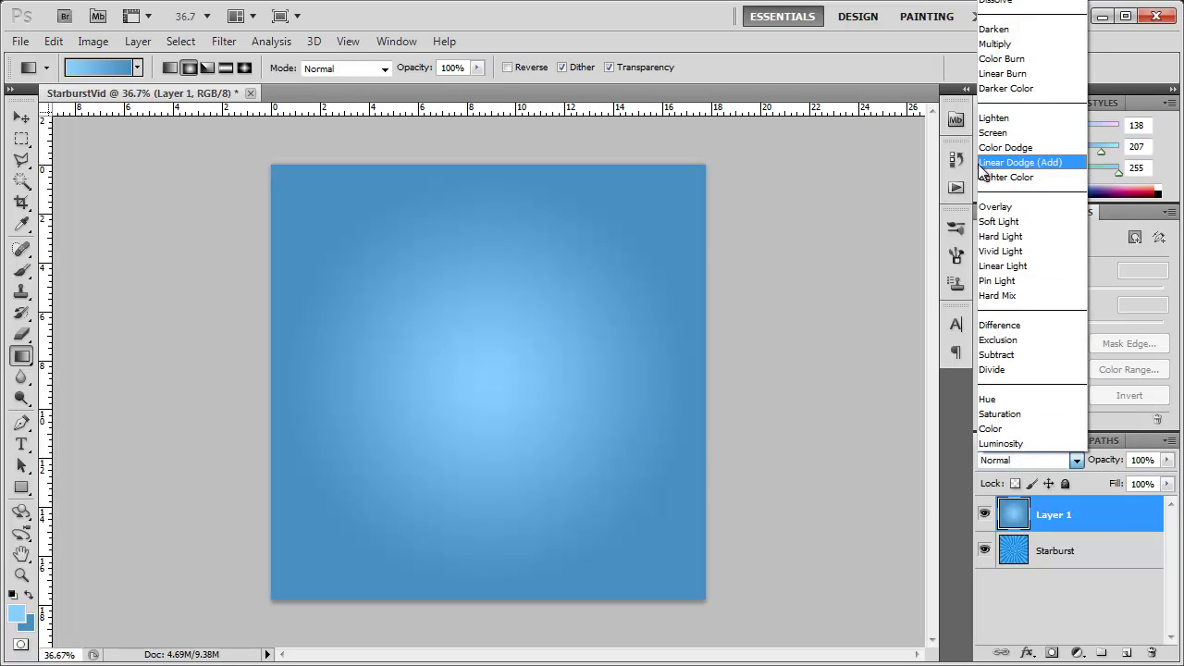
pyautogui.click(1040, 161)
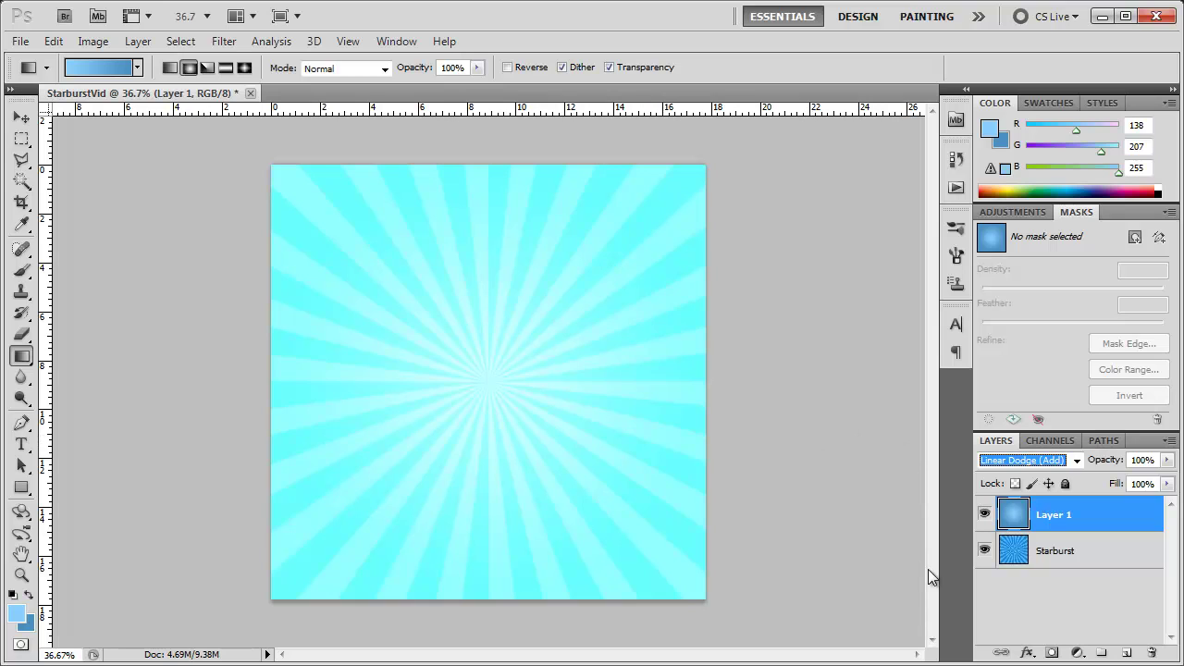
pyautogui.click(1053, 652)
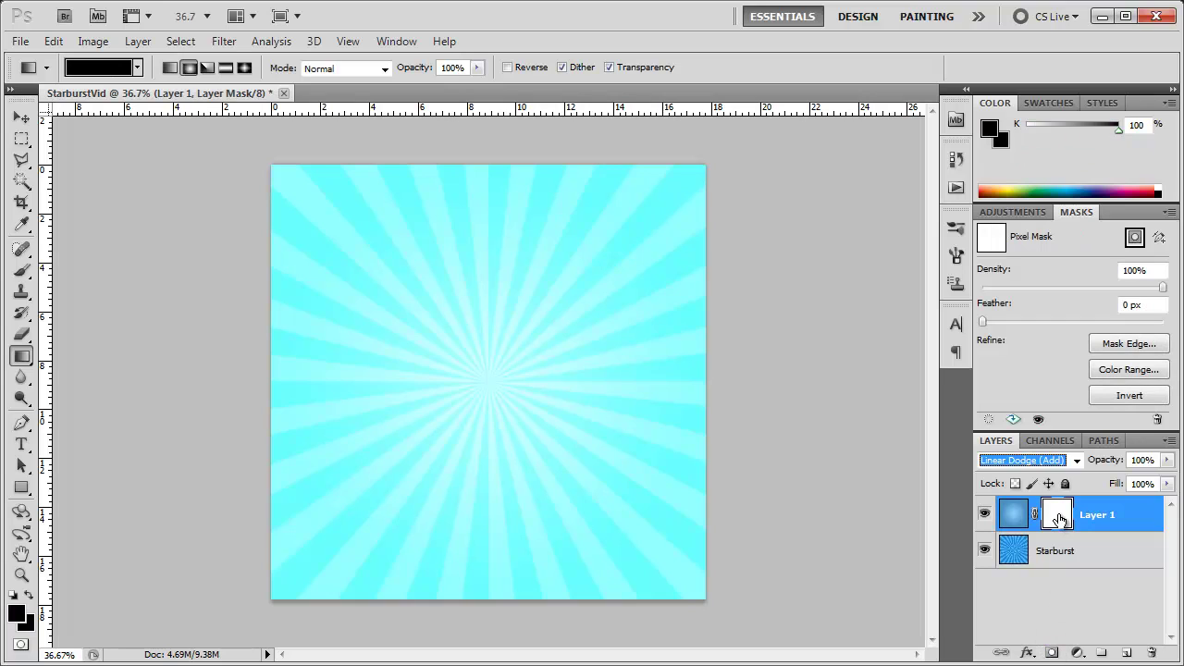
# Draw a white radial gradient from the centre on Layer 1's mask and lower its opacity to 63%.
pyautogui.click(14, 596)
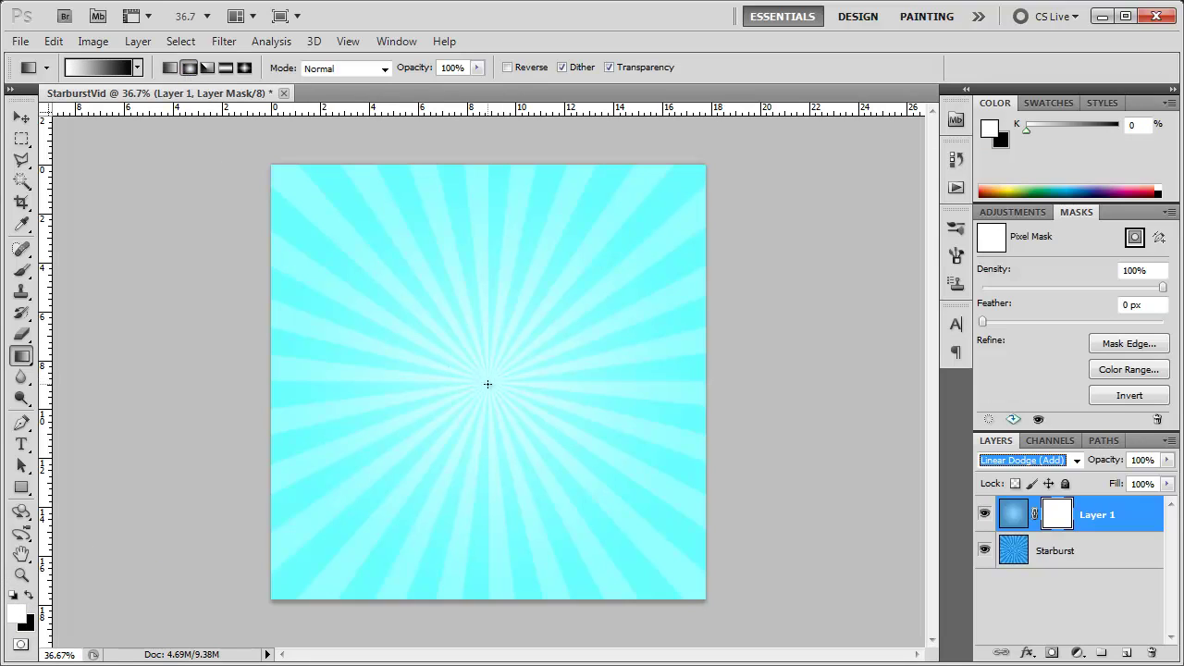
pyautogui.moveTo(487, 380); pyautogui.dragTo(488, 286)
pyautogui.moveTo(488, 338); pyautogui.dragTo(483, 250)
pyautogui.moveTo(1106, 465); pyautogui.dragTo(1077, 468)
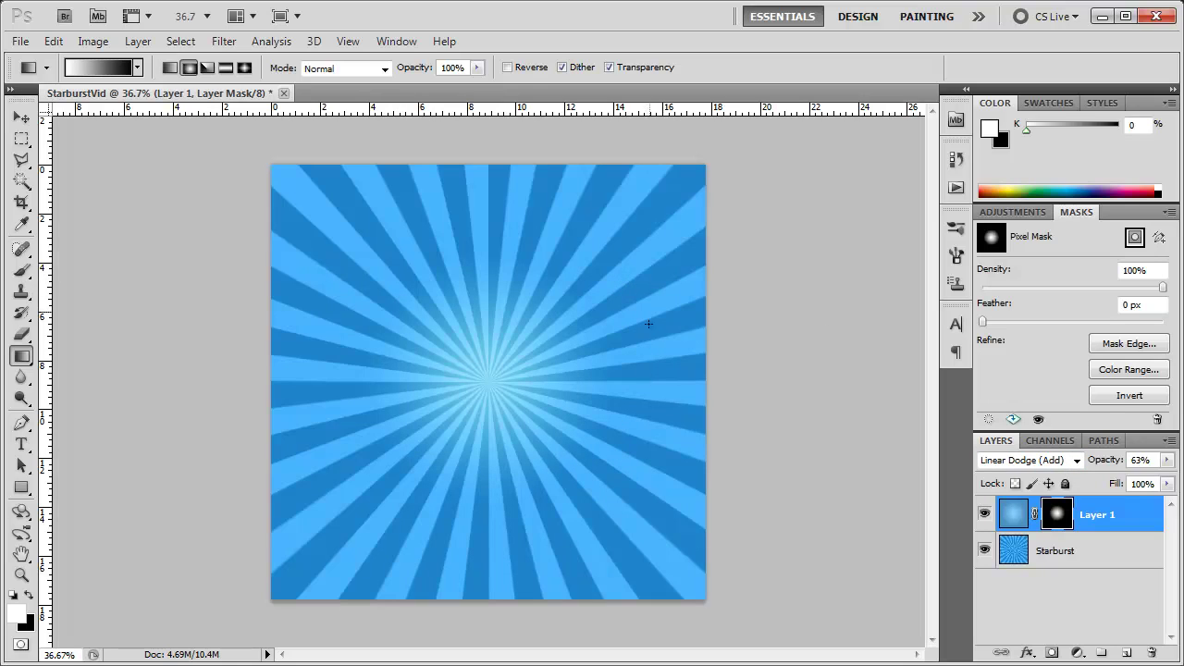
# Save the image as StarburstVidBlue.psd in the Starburst folder.
pyautogui.press('v')
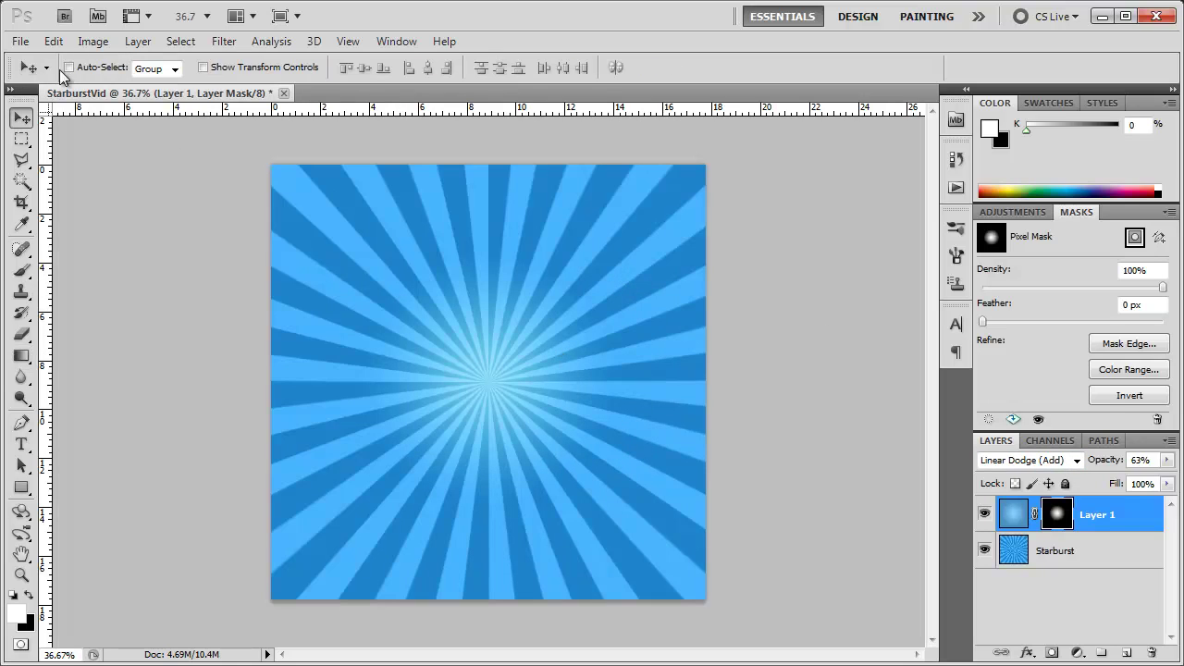
pyautogui.click(20, 40)
pyautogui.click(47, 323)
pyautogui.doubleClick(317, 154)
pyautogui.click(451, 380)
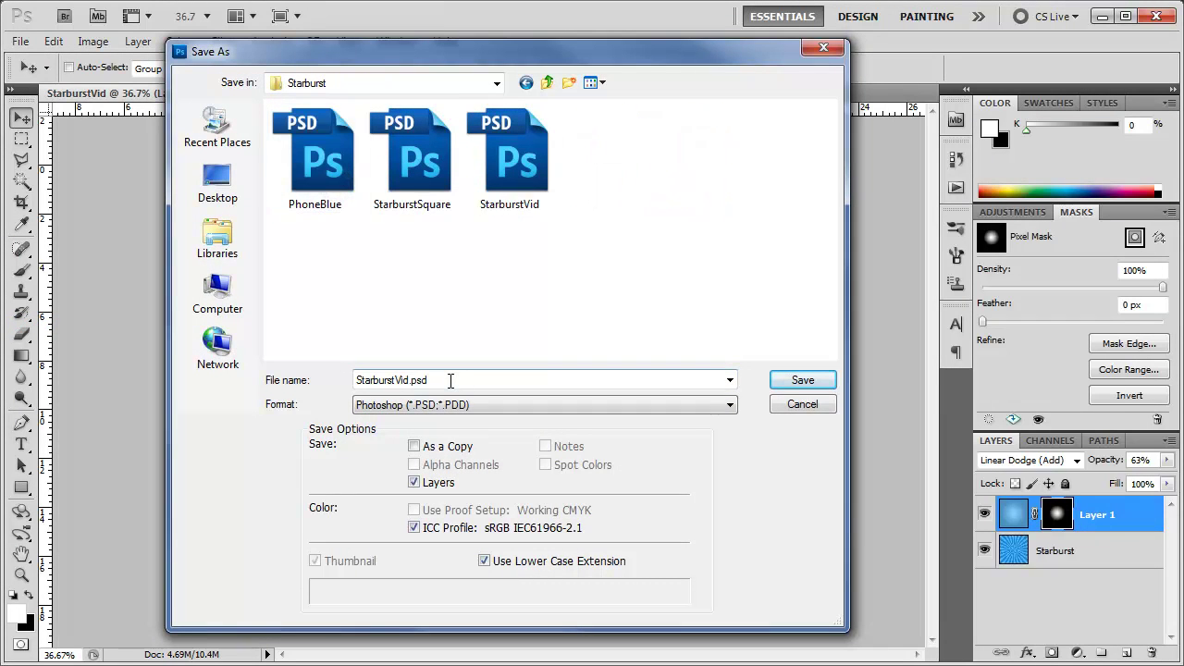
pyautogui.click(451, 380)
pyautogui.click(408, 380)
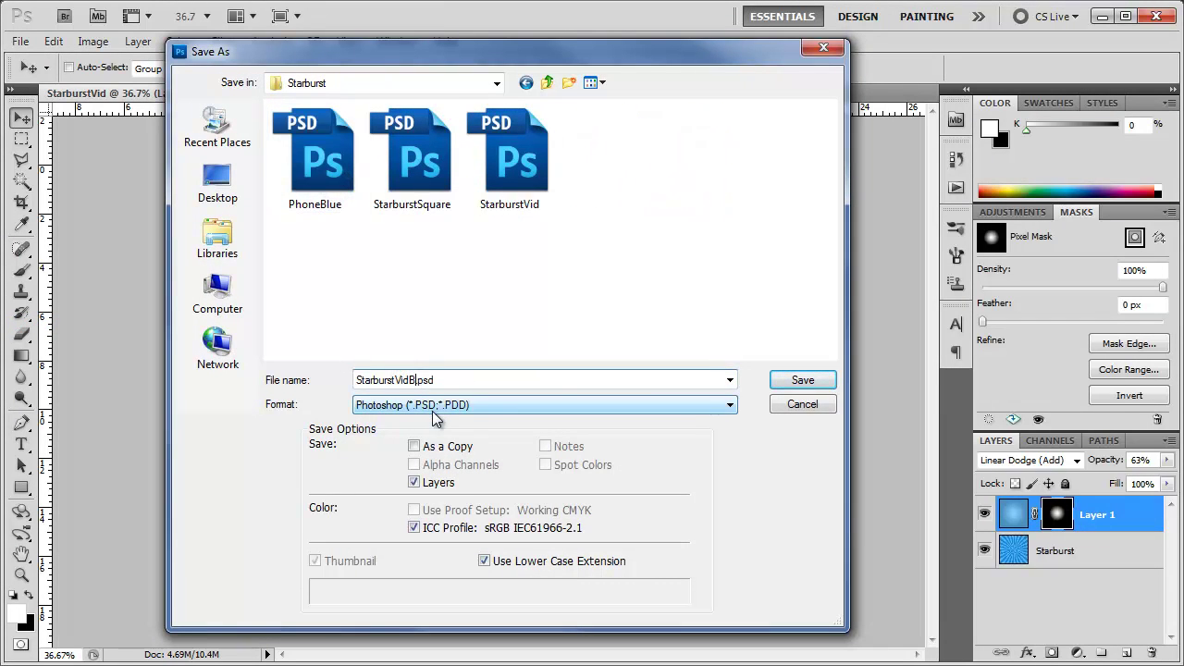
pyautogui.press('Return')
pyautogui.press('Return')
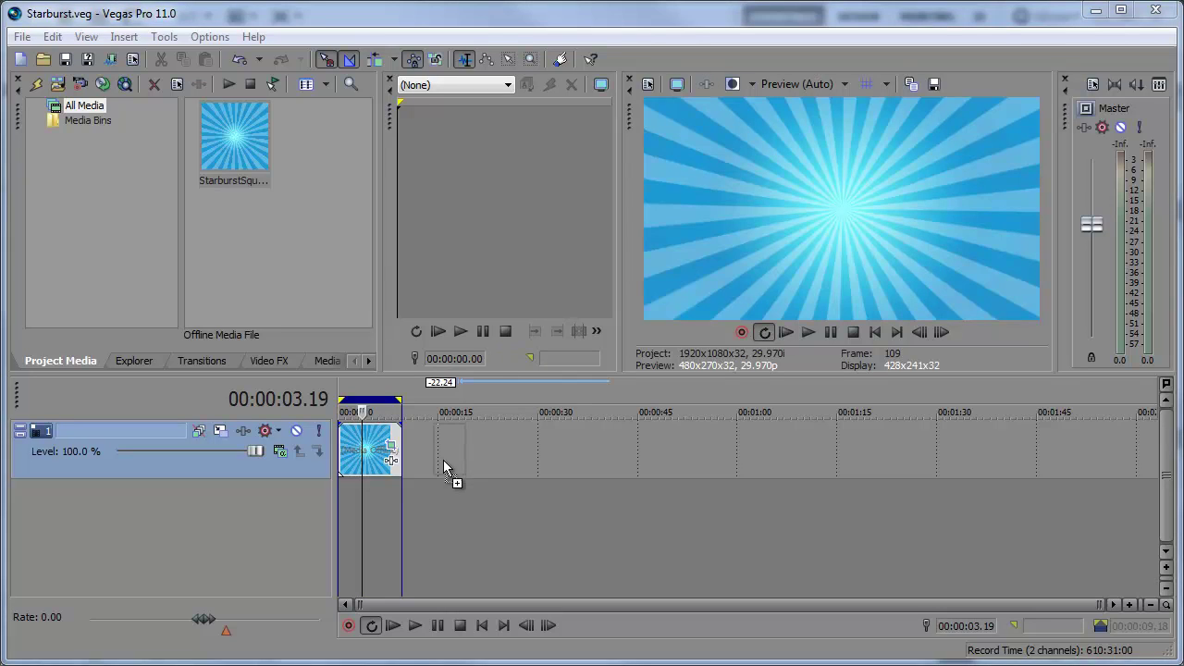
# Place StarburstVidBlue.psd after the first clip near 00:00:15, move the playhead onto it, and disable Loop Playback.
pyautogui.moveTo(449, 459); pyautogui.dragTo(502, 439)
pyautogui.click(456, 407)
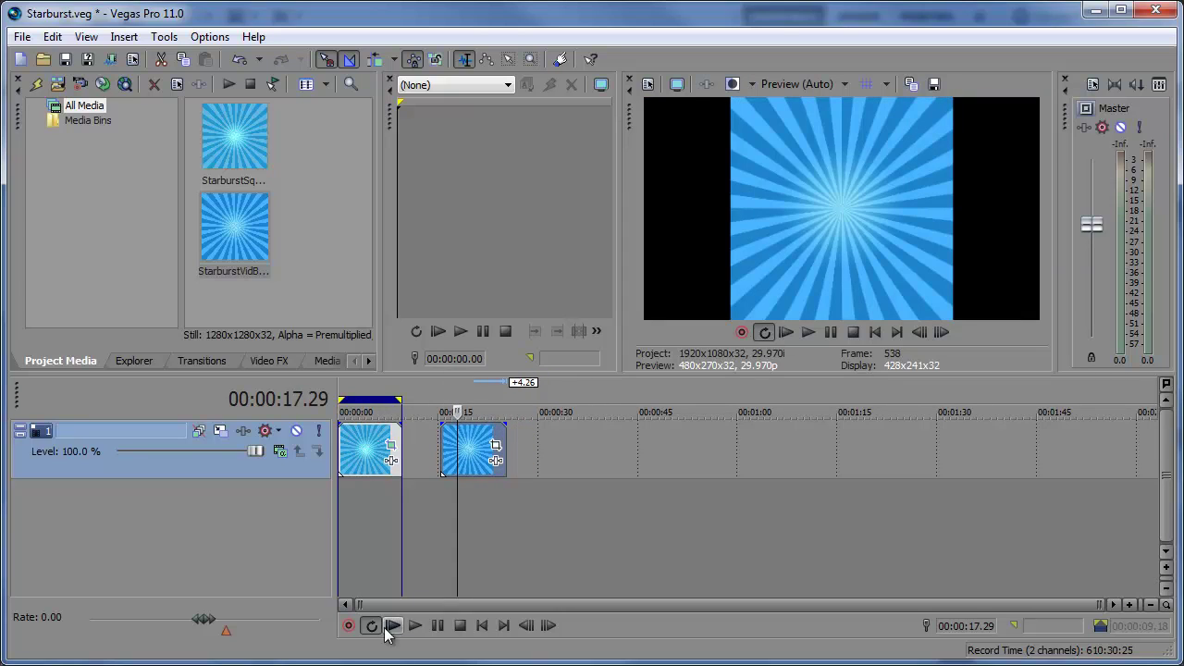
pyautogui.click(374, 627)
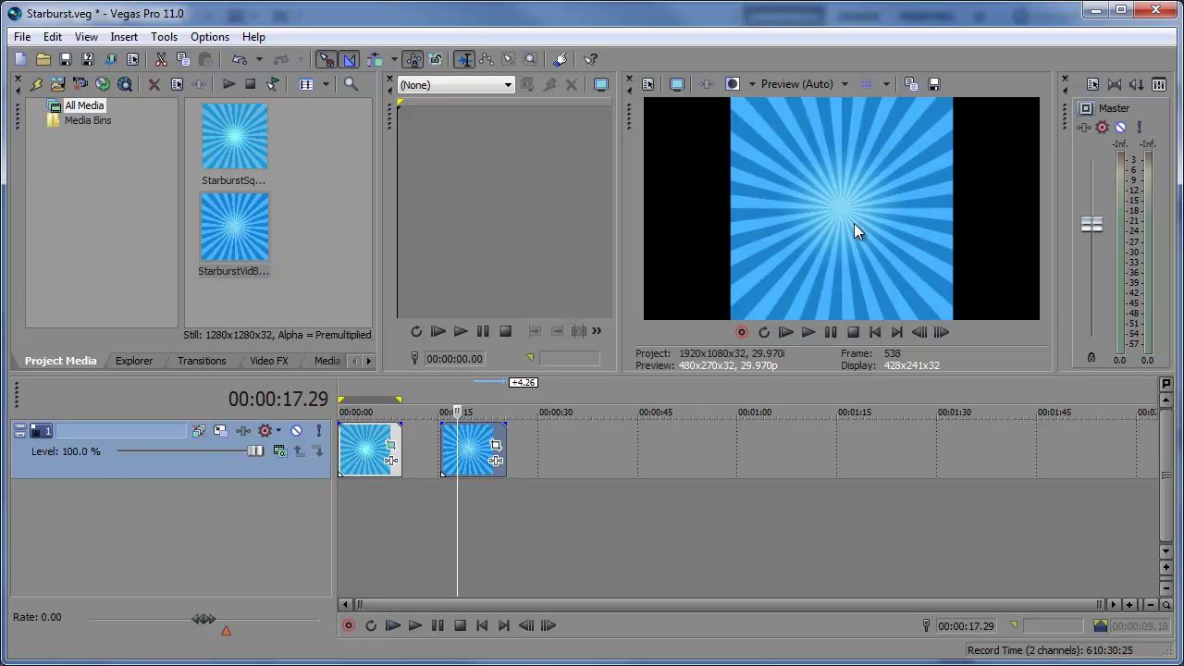
# Apply the 16:9 Widescreen TV preset to the starburst's Pan/Crop and shrink the frame to 945.5 × 531.9.
pyautogui.click(495, 446)
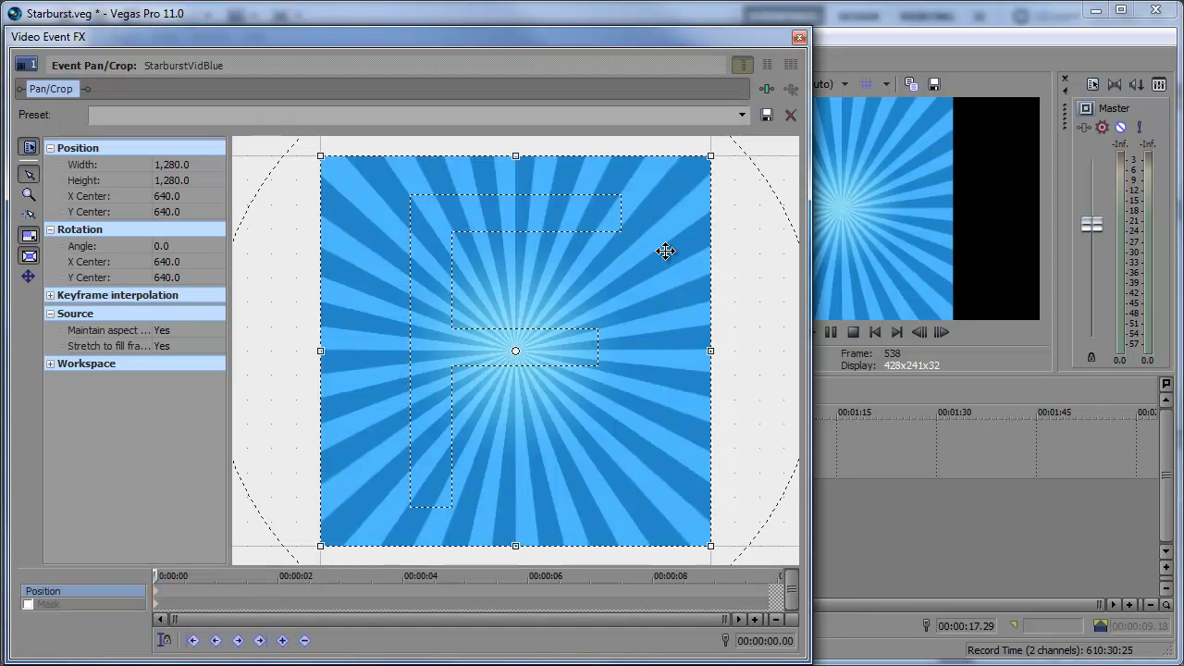
pyautogui.click(742, 115)
pyautogui.click(711, 168)
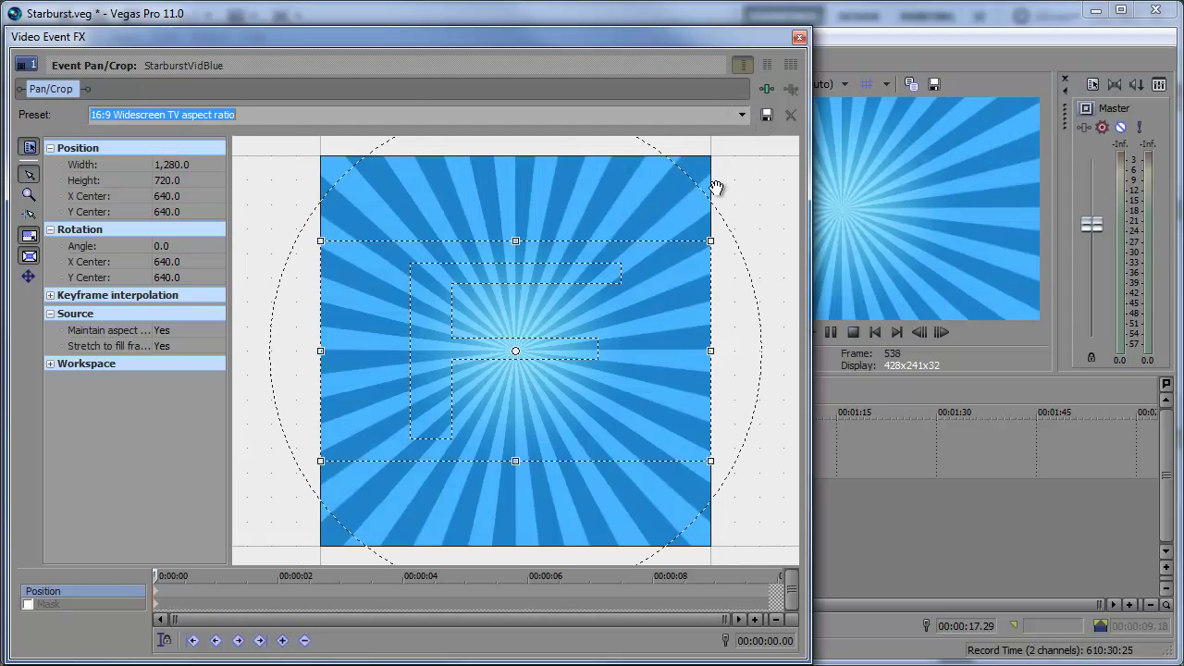
pyautogui.moveTo(646, 37); pyautogui.dragTo(685, 27)
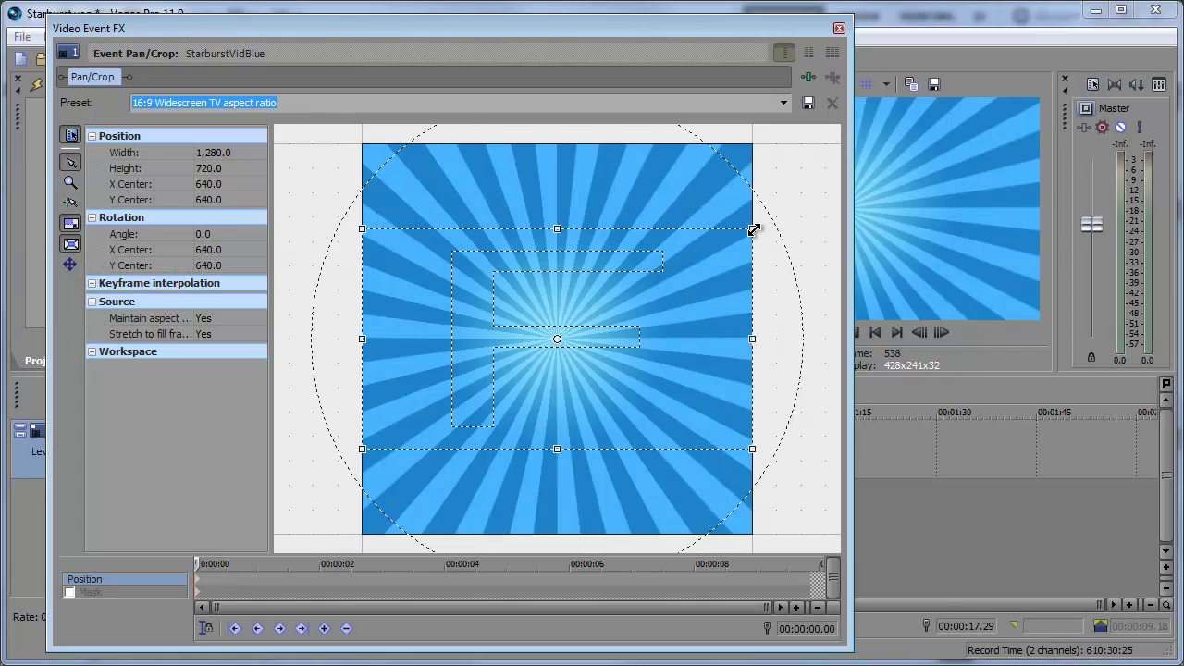
pyautogui.moveTo(752, 229); pyautogui.dragTo(722, 258)
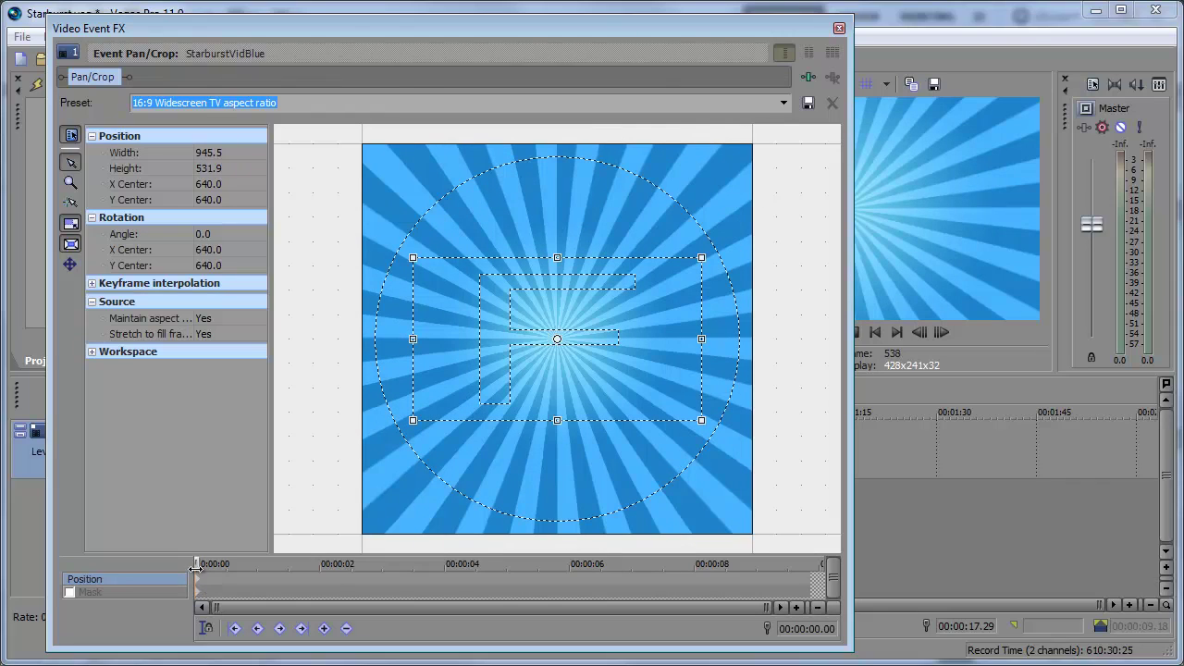
# Add a 180-degree rotation keyframe at 00:00:01.17 and set the end keyframe to Slow interpolation.
pyautogui.moveTo(213, 563); pyautogui.dragTo(293, 563)
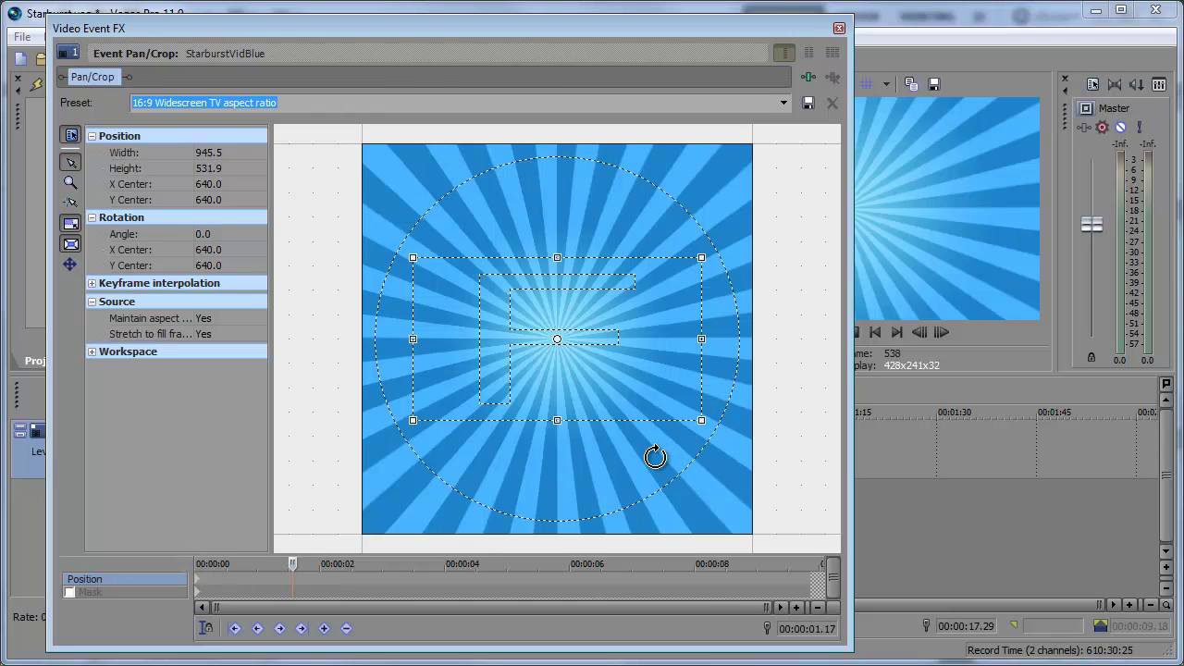
pyautogui.moveTo(656, 459); pyautogui.dragTo(458, 215)
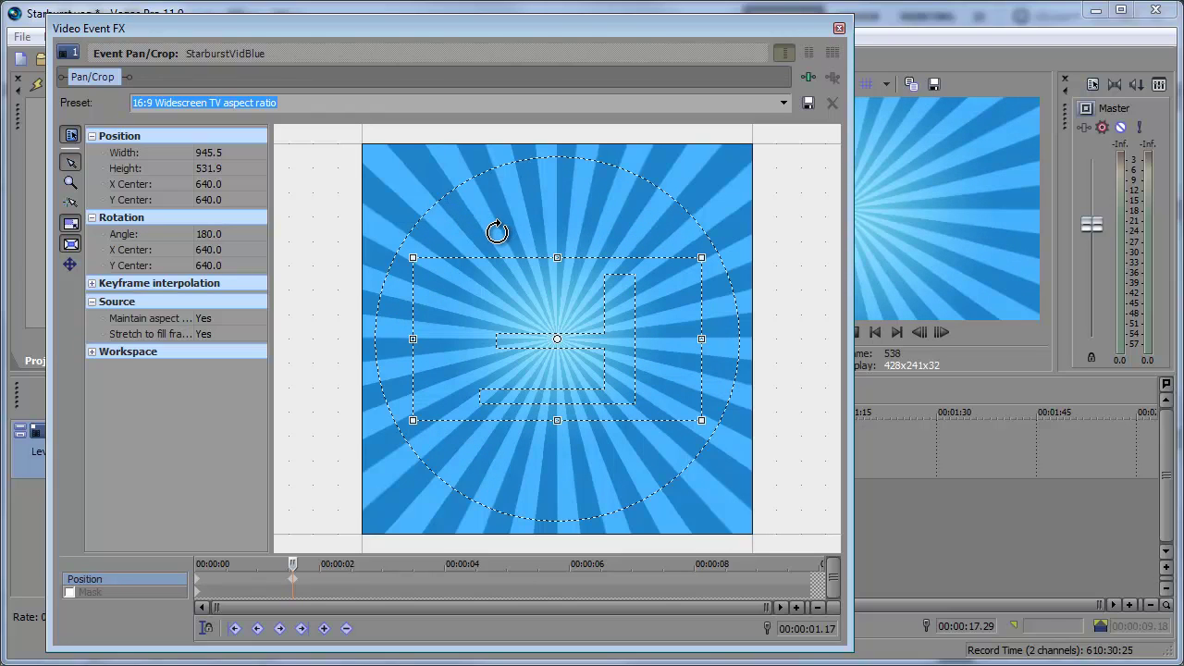
pyautogui.moveTo(492, 229)
pyautogui.mouseDown()
pyautogui.moveTo(502, 225)
pyautogui.moveTo(485, 225)
pyautogui.mouseUp()
pyautogui.click(812, 579)
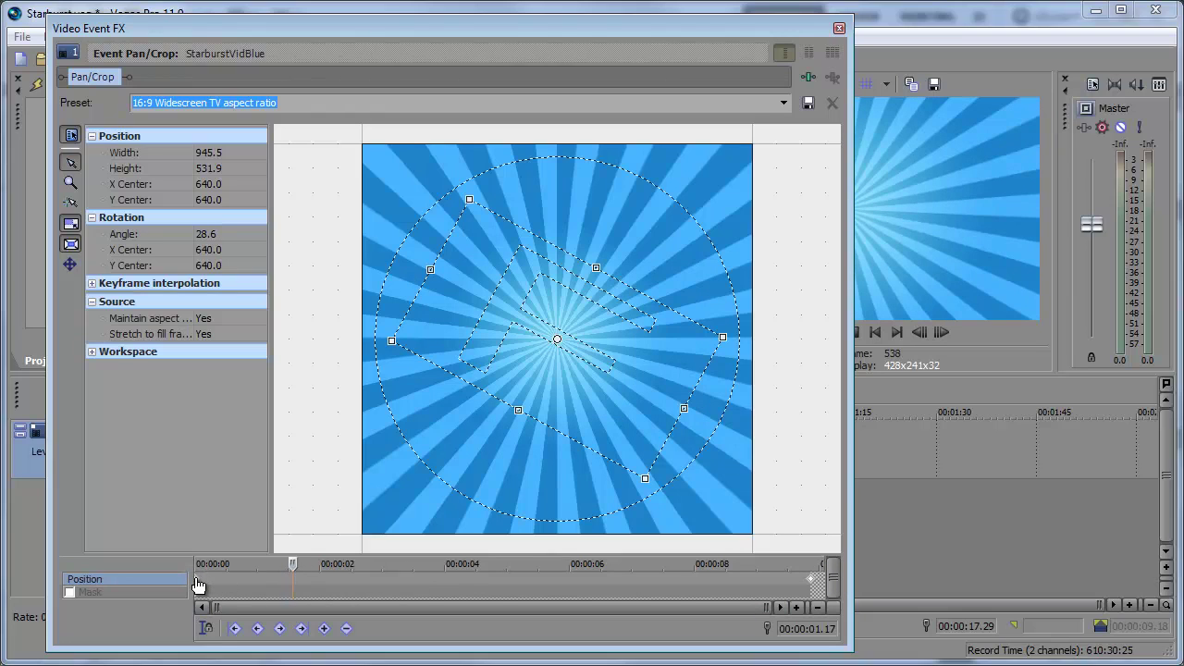
pyautogui.rightClick(198, 585)
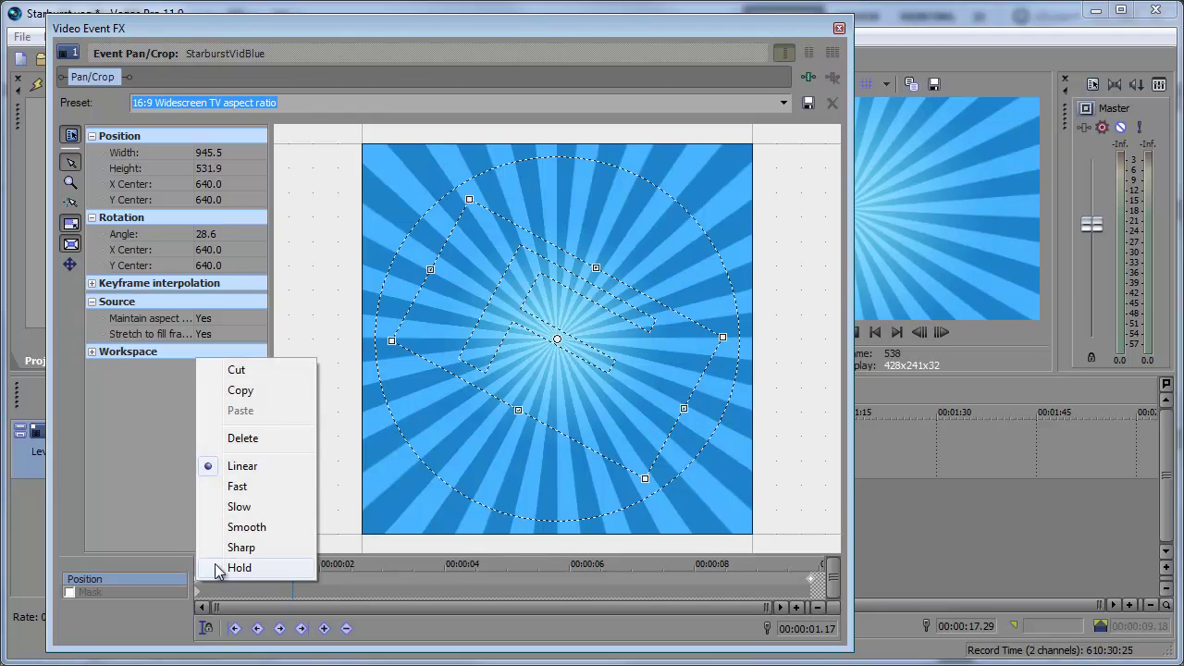
pyautogui.click(239, 507)
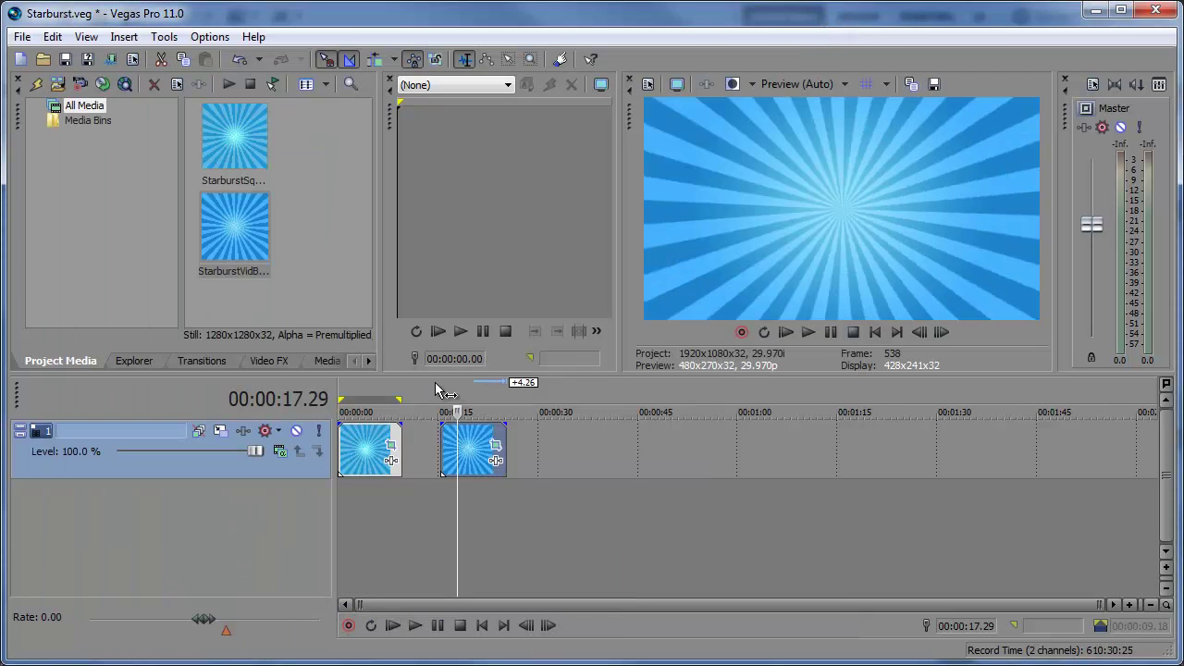
# Select the time range over the second clip and play it back looping.
pyautogui.moveTo(435, 389); pyautogui.dragTo(504, 393)
pyautogui.press('space')
pyautogui.press('q')
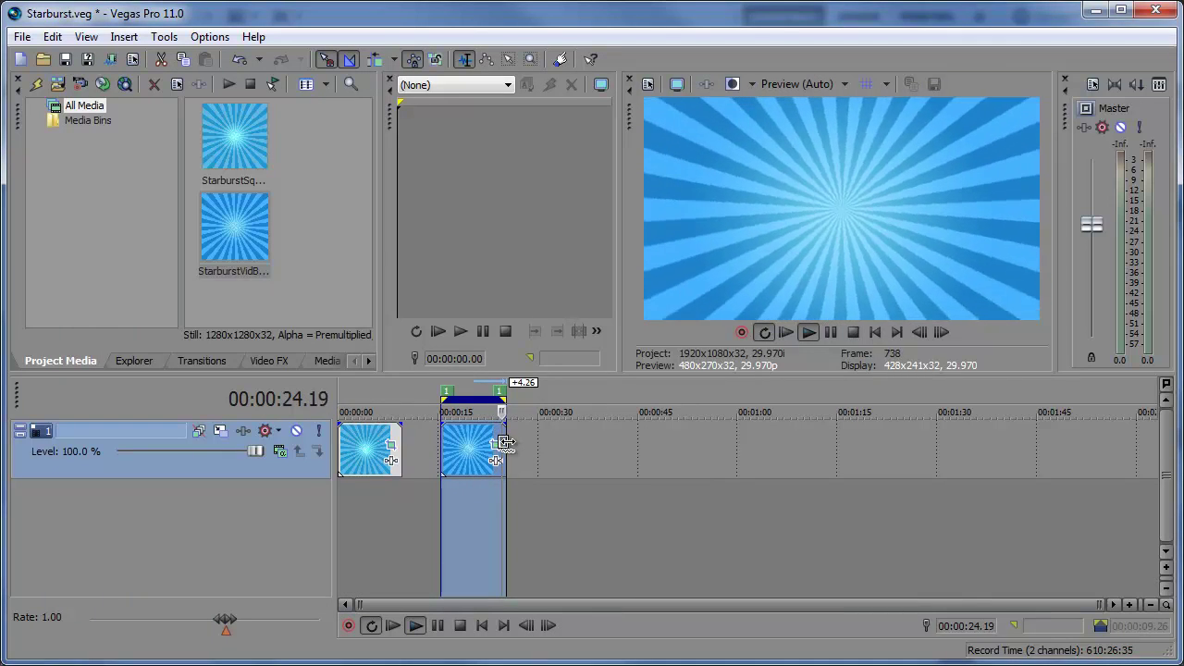
# Lengthen the starburst clip, add PhoneBlue.psd on a new top track, extend it, and replay from the start.
pyautogui.moveTo(507, 443); pyautogui.dragTo(568, 445)
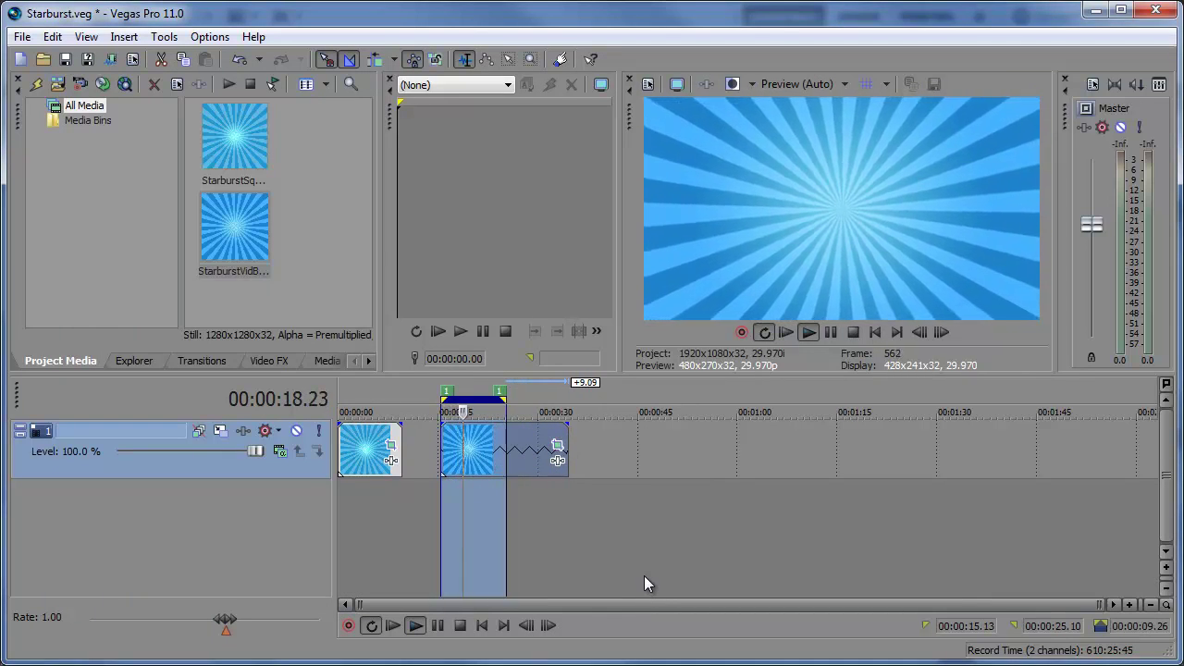
pyautogui.click(438, 625)
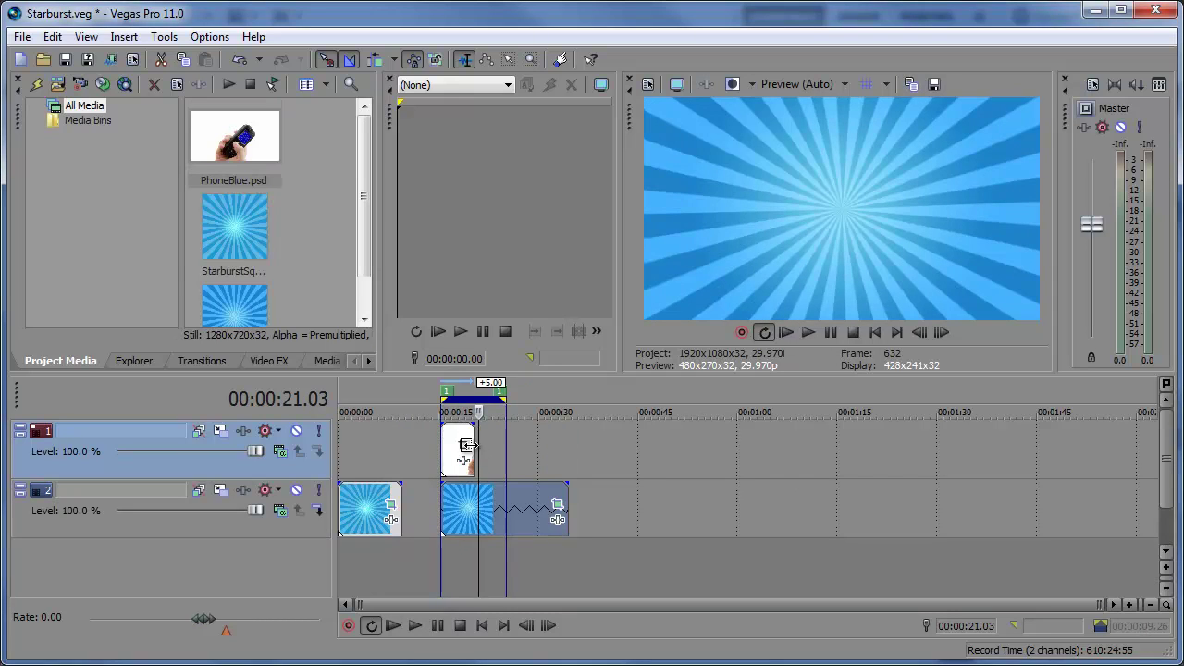
pyautogui.click(487, 445)
pyautogui.moveTo(487, 445); pyautogui.dragTo(505, 446)
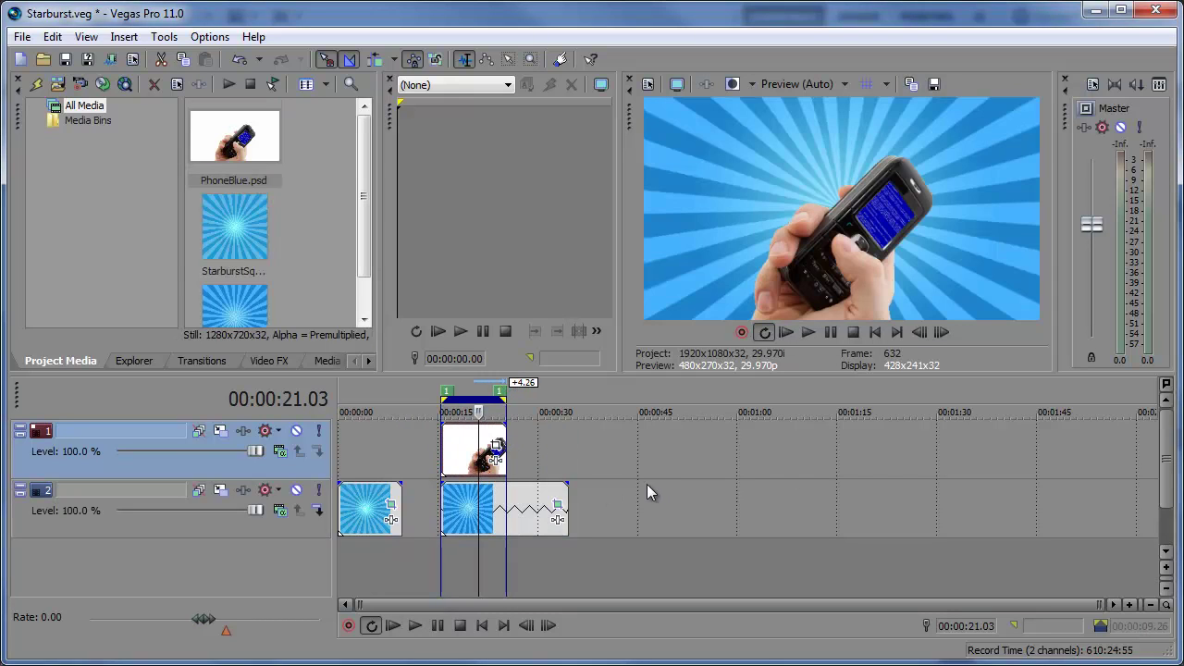
pyautogui.click(392, 625)
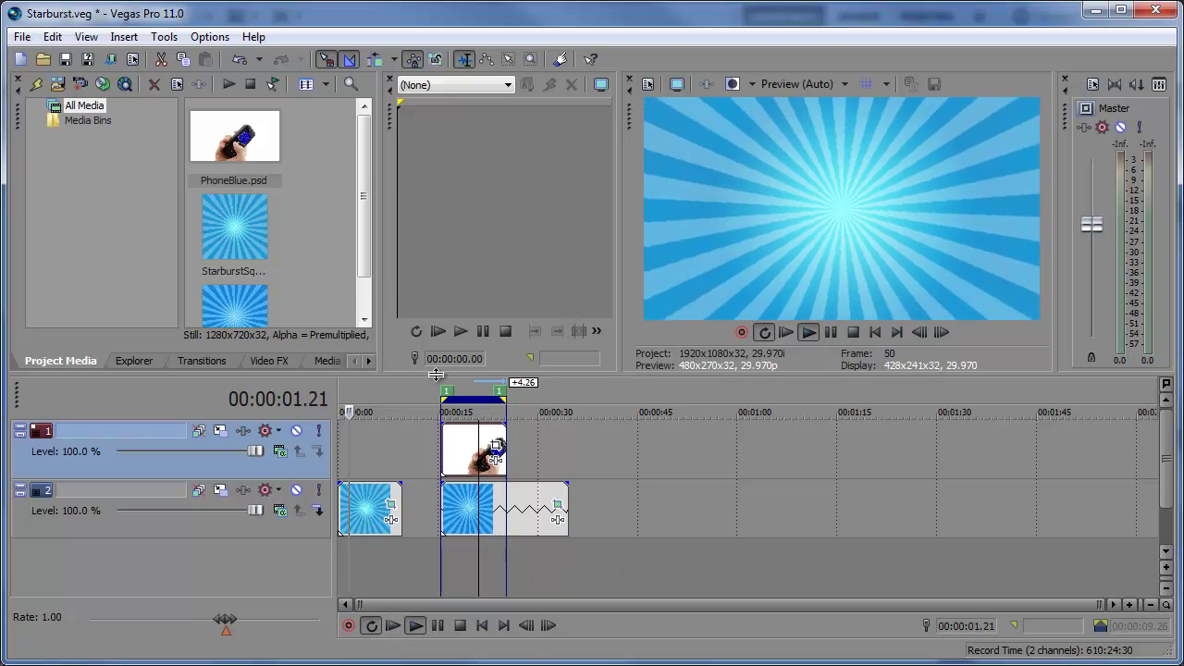
# Drag the second starburst clip's right edge left to end just after the phone clip, then stop playback.
pyautogui.moveTo(567, 509); pyautogui.dragTo(529, 509)
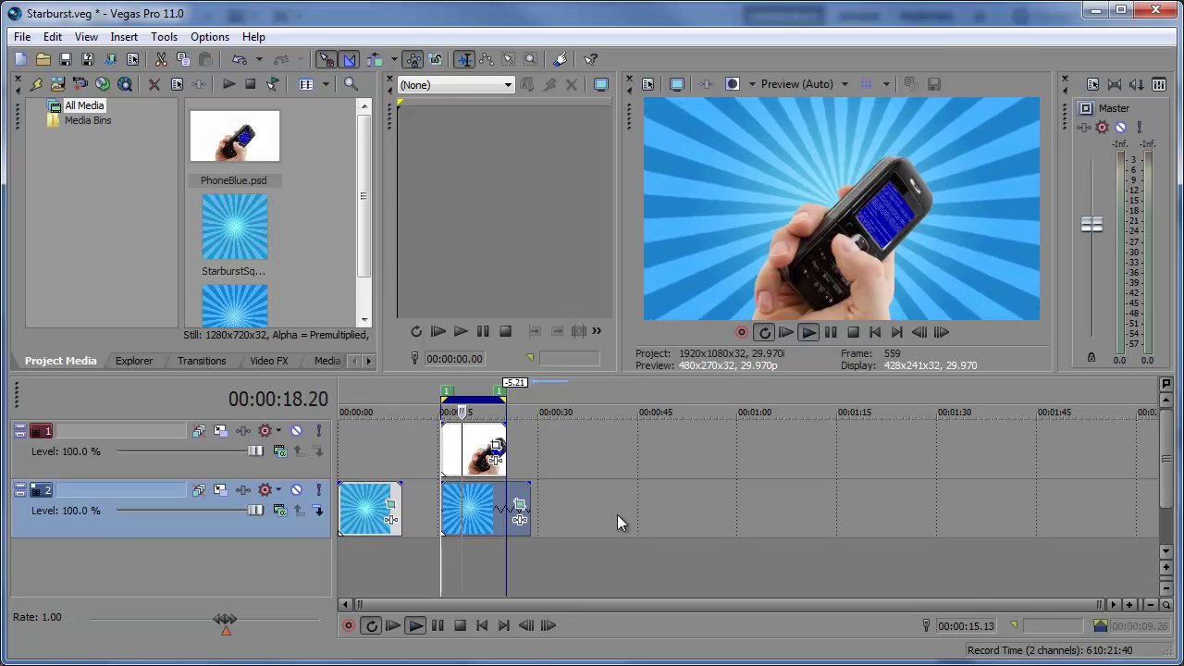
pyautogui.press('space')
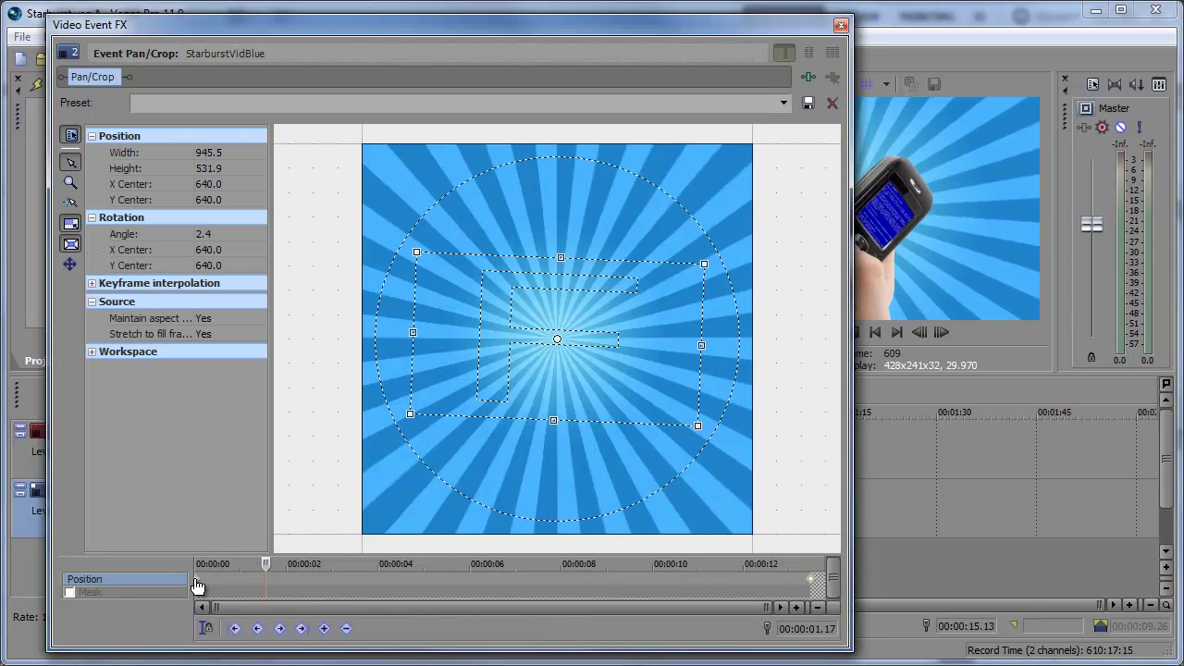
# Change the starburst rotation keyframe from Slow to Linear interpolation and close the Pan/Crop window.
pyautogui.rightClick(197, 586)
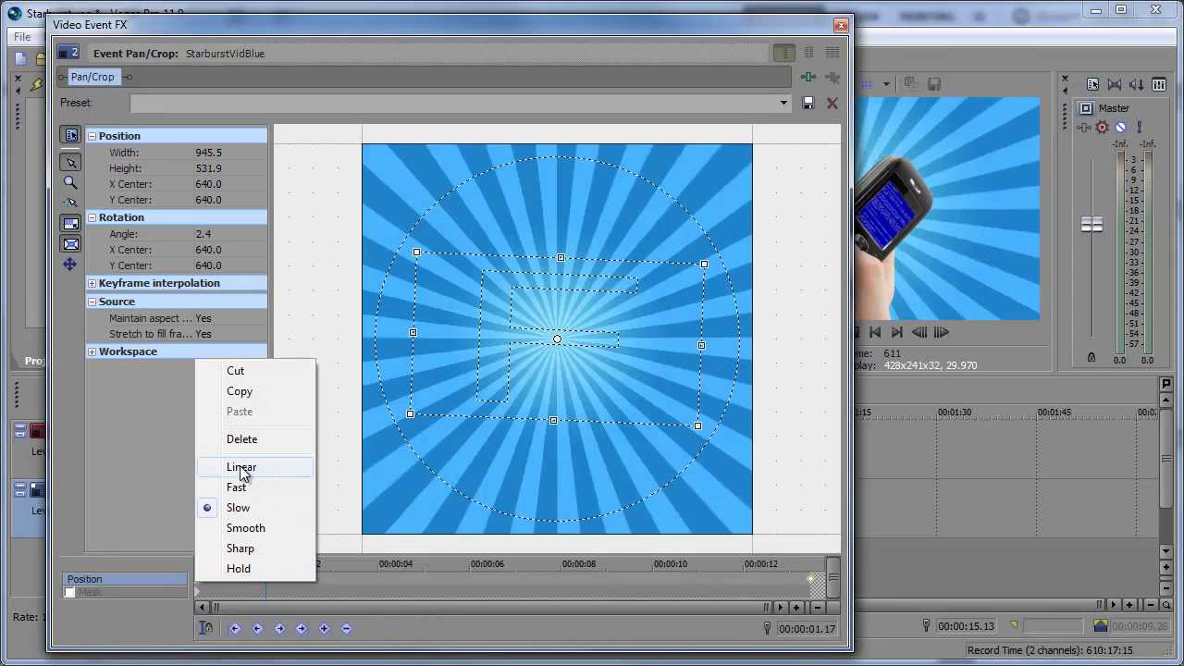
pyautogui.click(242, 466)
pyautogui.click(835, 29)
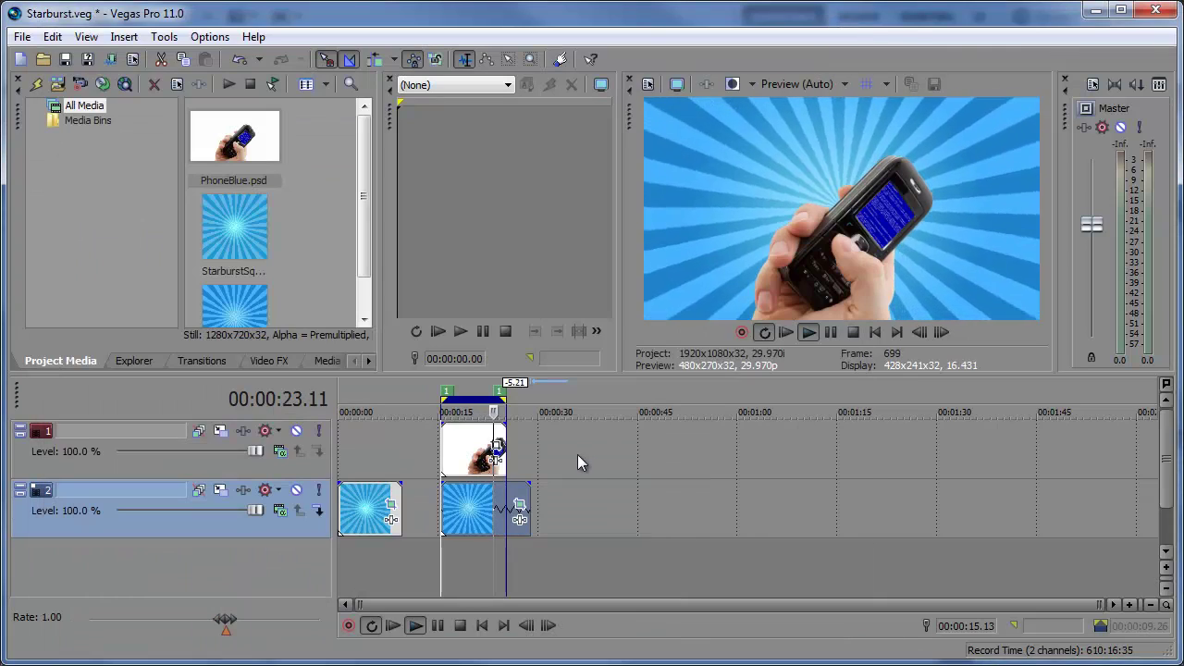